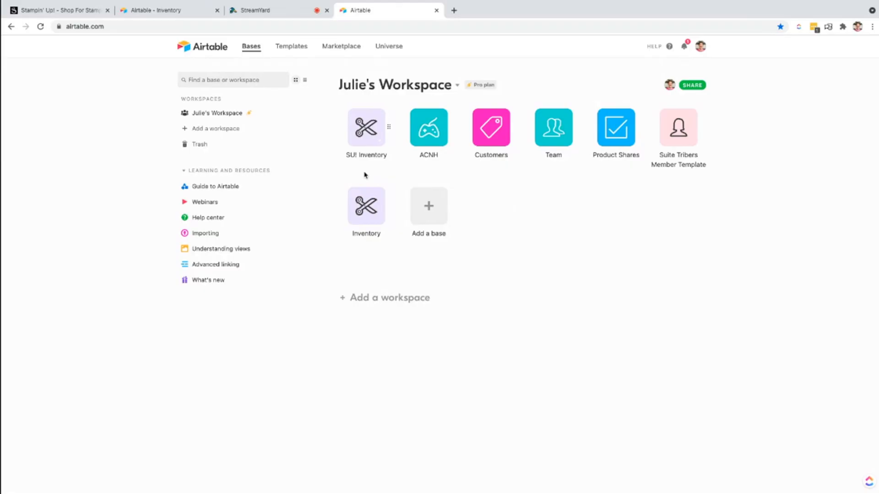
# Step: Open the SU! Inventory base and view its Bundles table before returning to the Stamps table
pyautogui.click(367, 130)
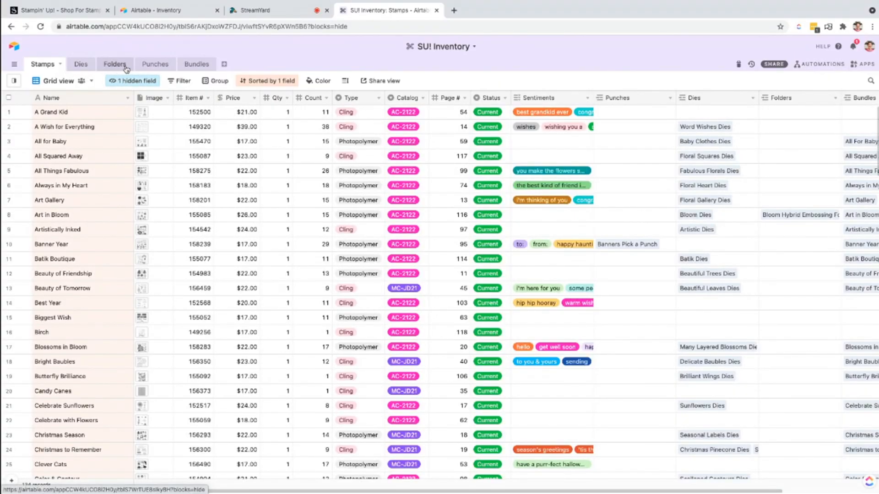
pyautogui.click(198, 65)
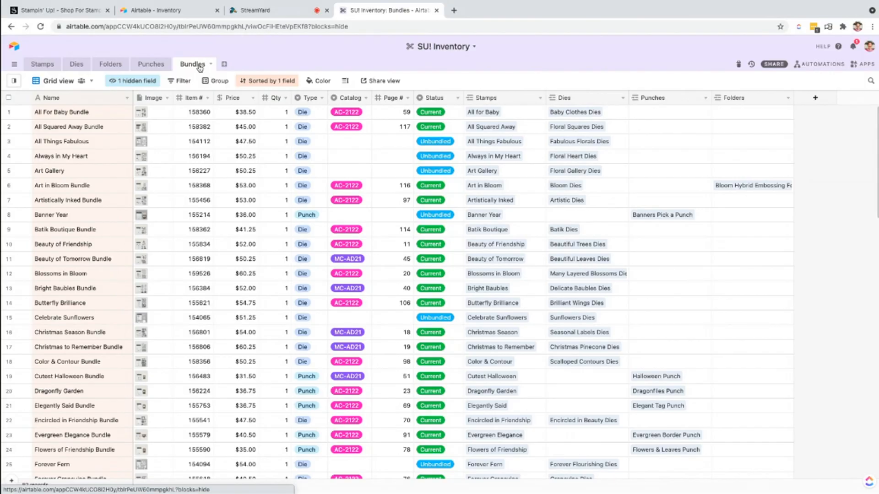
pyautogui.click(40, 64)
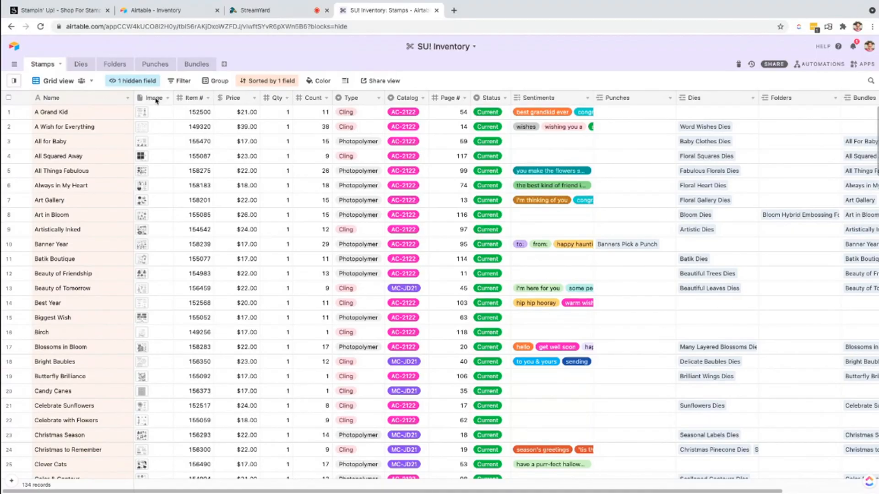
# Step: View the enlarged image attached to the A Grand Kid stamp record and close the preview
pyautogui.click(143, 115)
pyautogui.click(143, 115)
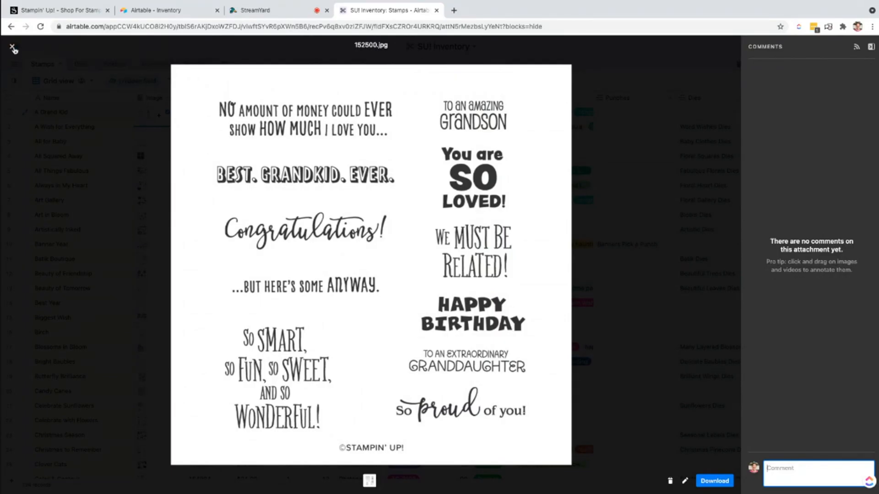
pyautogui.click(13, 47)
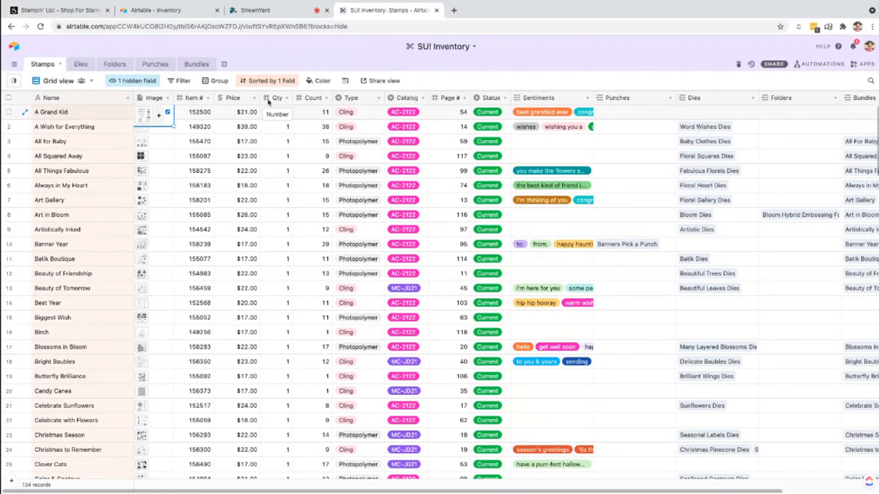
# Step: Review the single-select options in the Type field's configuration and save it as is
pyautogui.rightClick(352, 100)
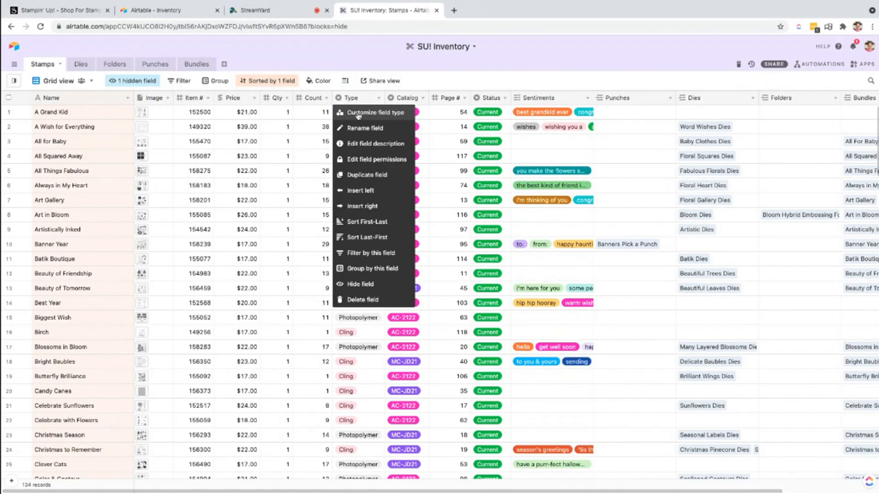
pyautogui.click(359, 113)
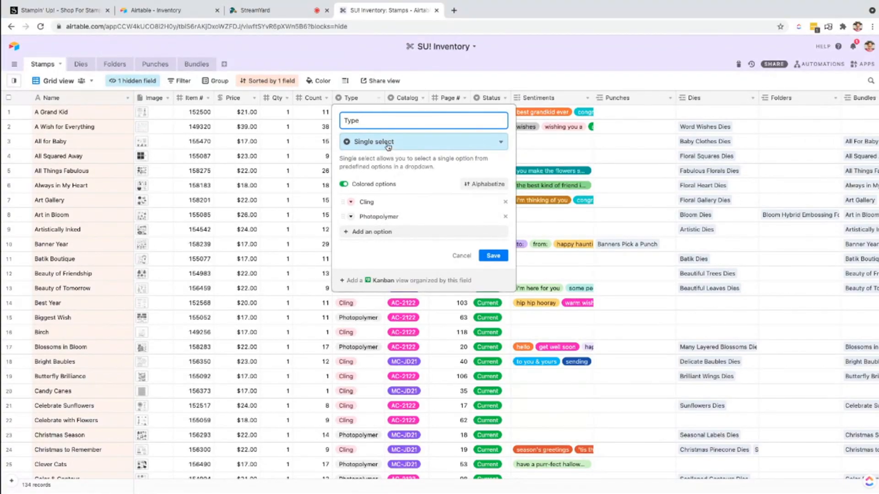
pyautogui.click(493, 256)
# Step: Try adding a TEST option to the Catalog field, check its color choices, and remove it again
pyautogui.rightClick(408, 99)
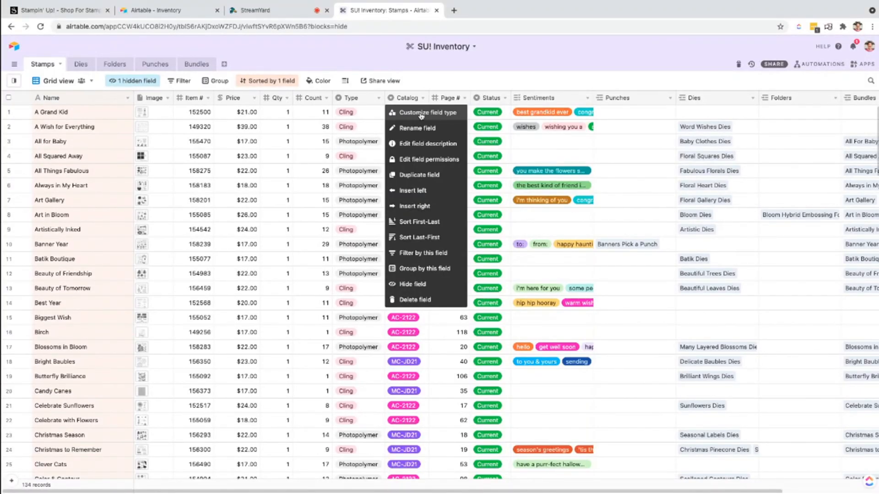
pyautogui.click(420, 114)
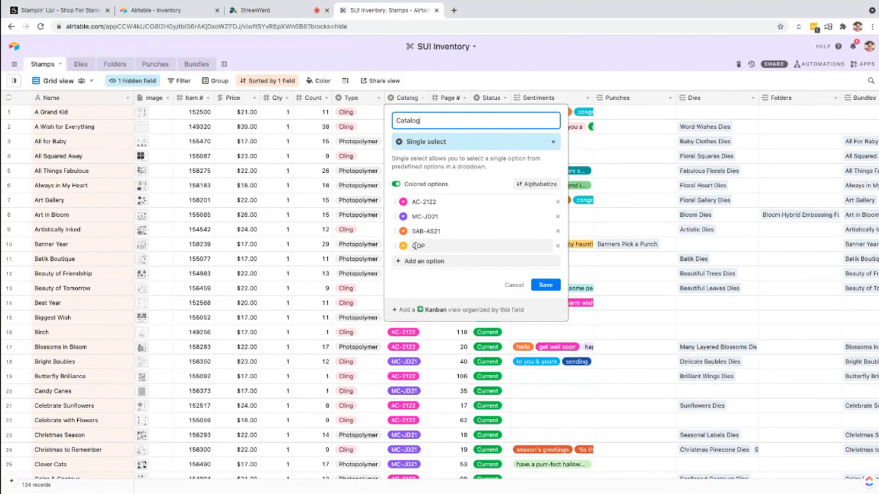
pyautogui.click(406, 261)
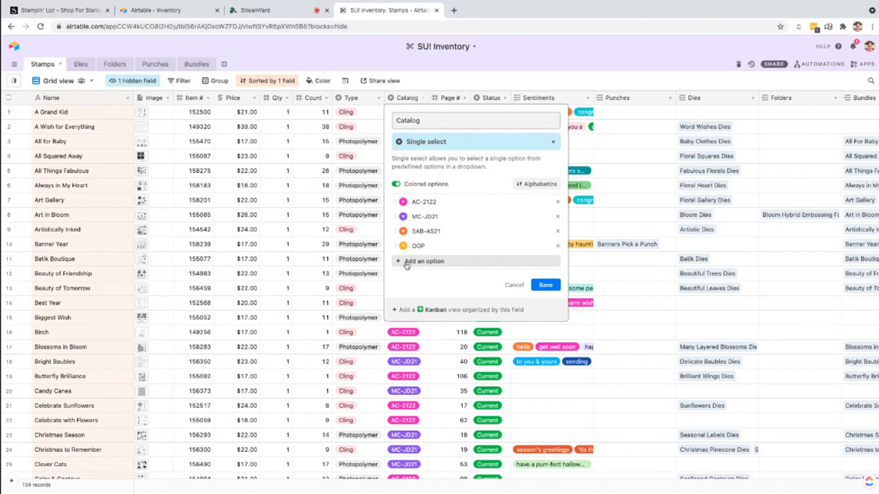
pyautogui.write('TEST')
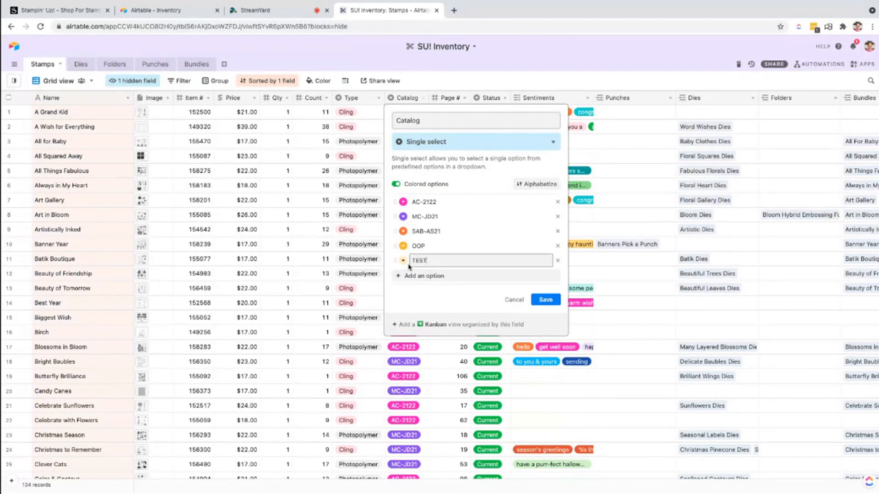
pyautogui.click(403, 261)
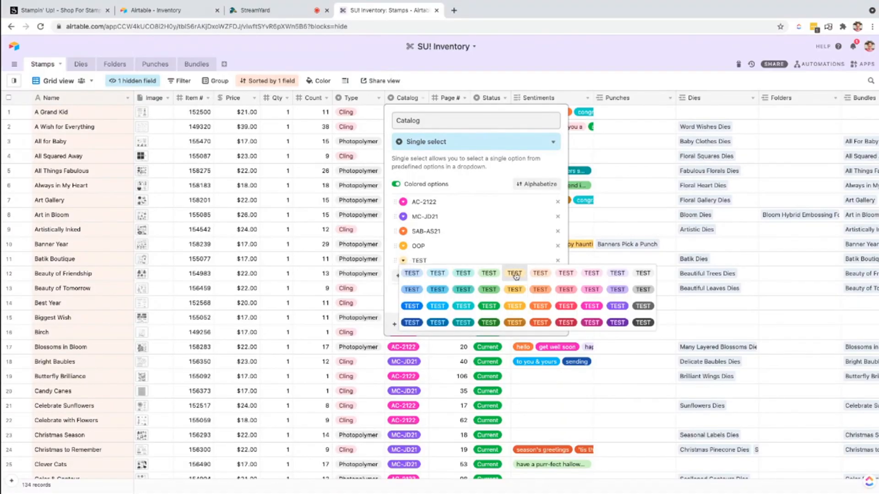
pyautogui.click(403, 261)
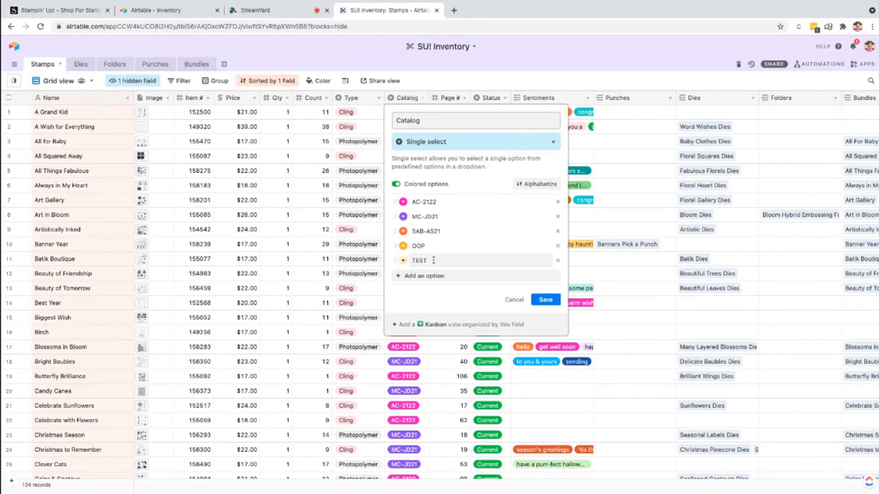
pyautogui.click(558, 262)
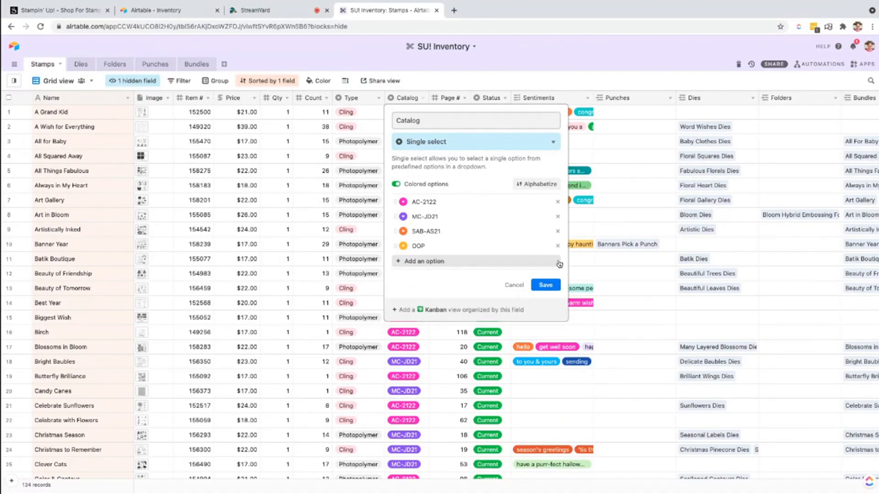
pyautogui.click(545, 285)
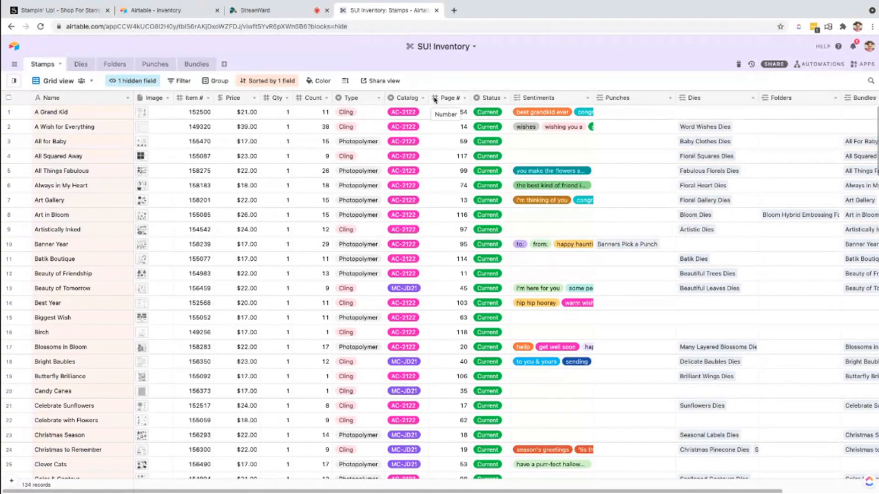
# Step: Review the single-select options in the Status field's configuration and save it as is
pyautogui.rightClick(489, 101)
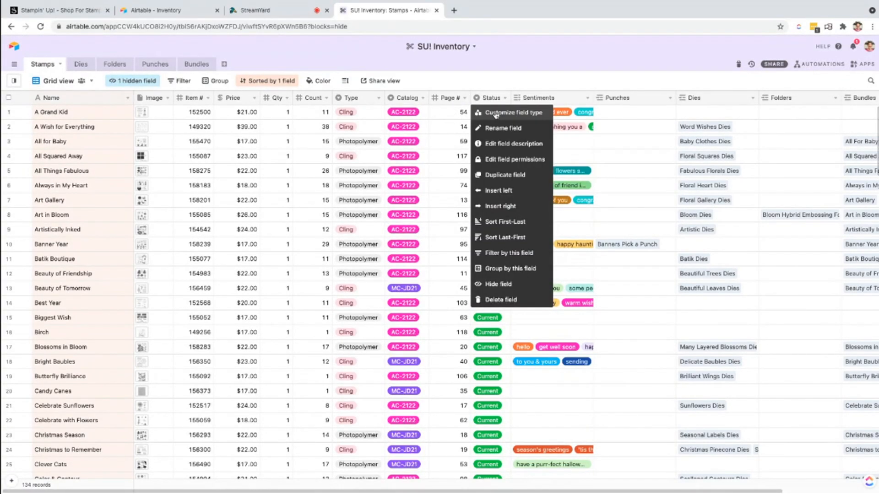
pyautogui.click(496, 114)
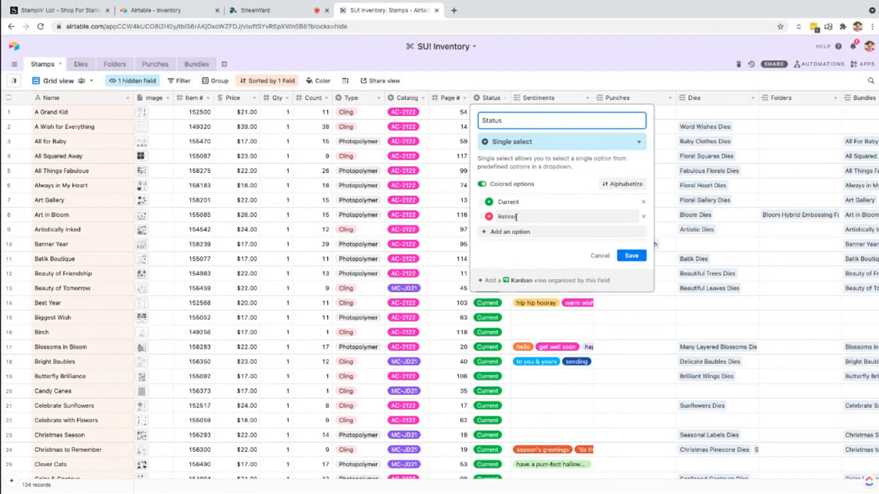
pyautogui.click(633, 256)
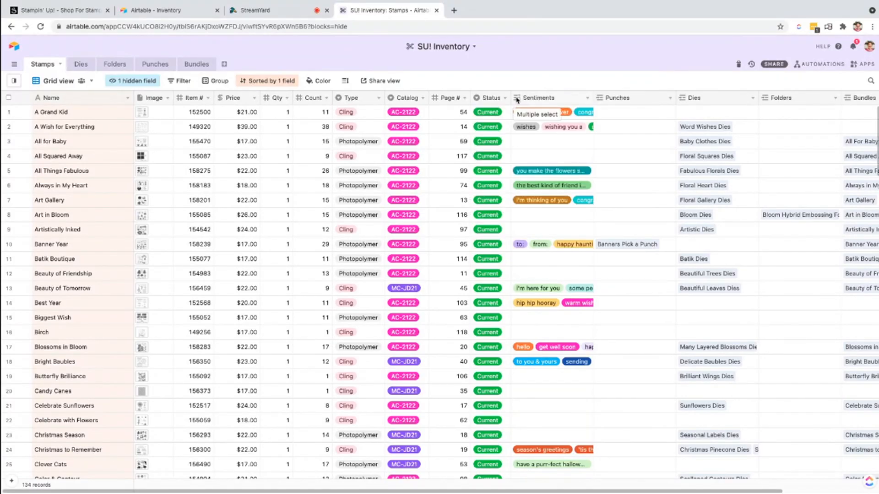
# Step: Look through the multiple-select options of the Sentiments field and close its configuration without saving
pyautogui.rightClick(535, 98)
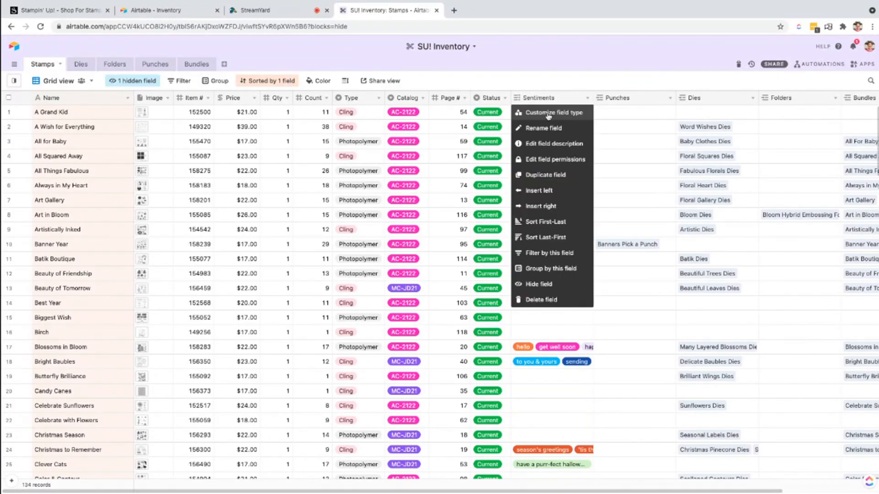
pyautogui.click(548, 115)
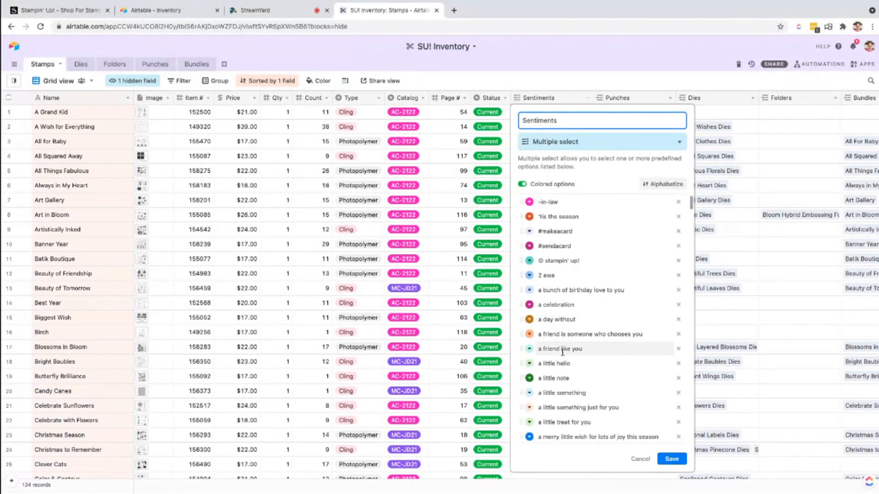
pyautogui.scroll(-2, 563, 348)
pyautogui.scroll(-6, 563, 351)
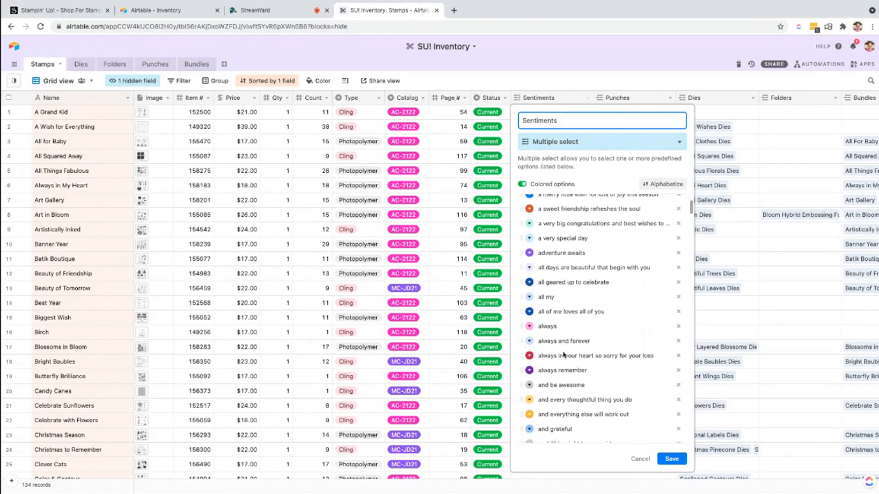
pyautogui.scroll(-6, 563, 351)
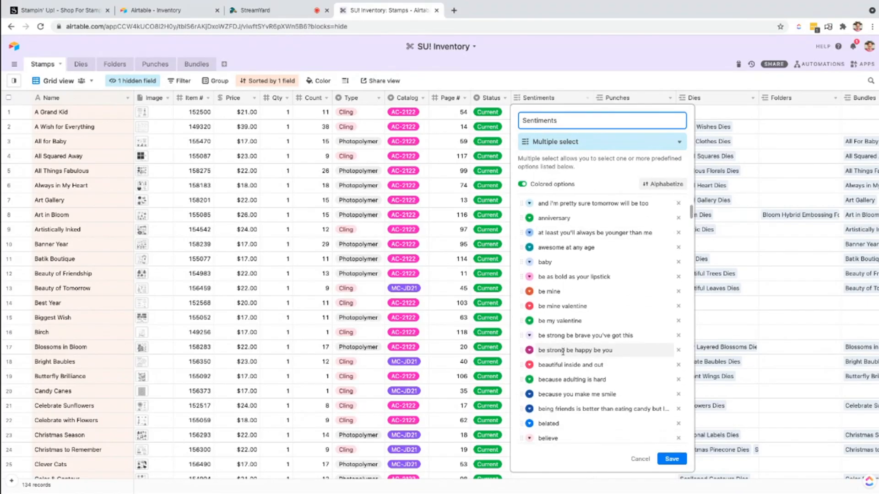
pyautogui.scroll(-3, 563, 351)
pyautogui.scroll(8, 563, 352)
pyautogui.scroll(5, 563, 352)
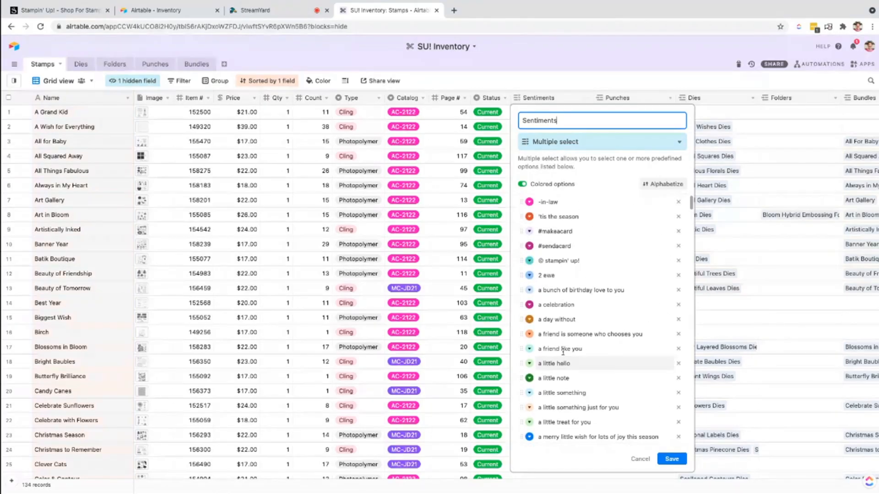
pyautogui.click(640, 458)
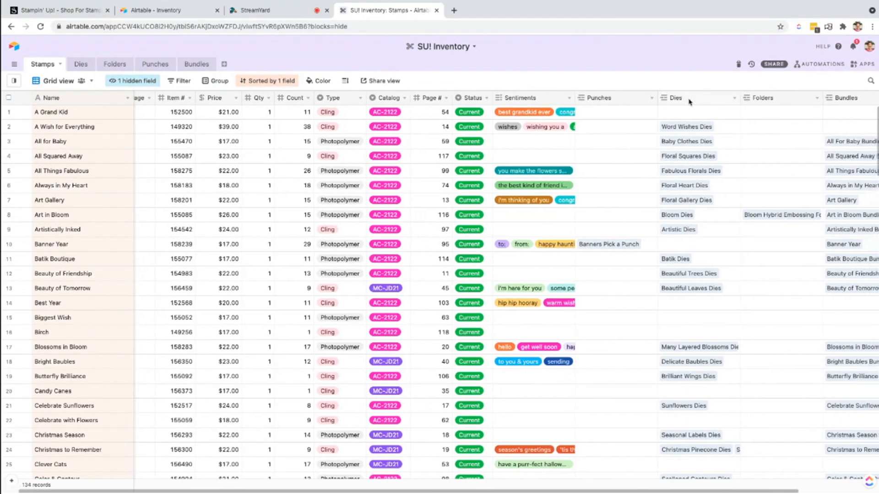
# Step: View the punch record linked to the Banner Year stamp, Banners Pick a Punch, and close it
pyautogui.hscroll(3, 689, 100)
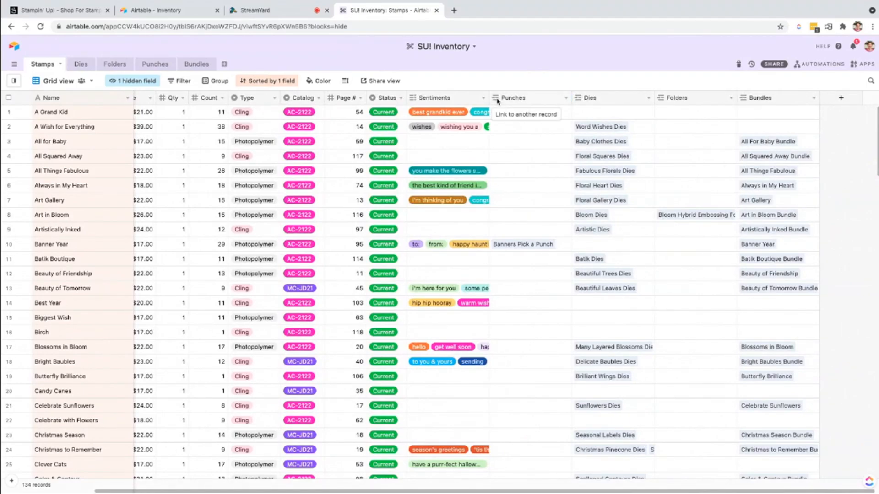
pyautogui.click(518, 247)
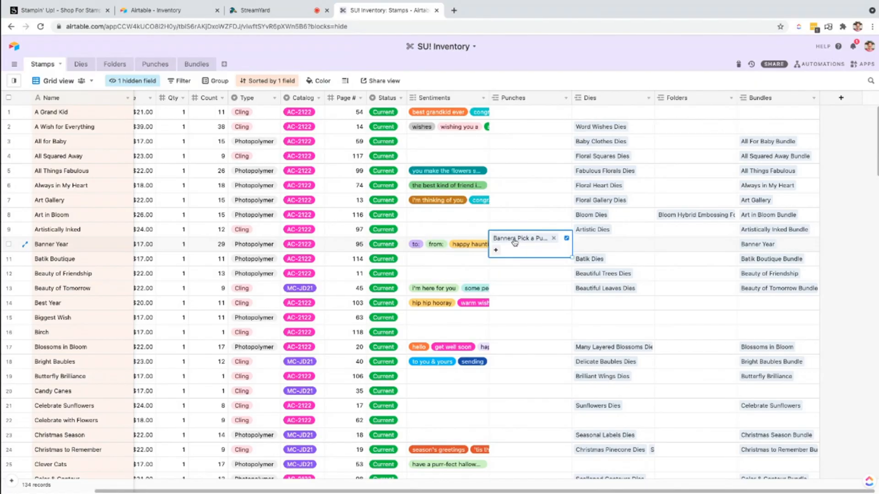
pyautogui.click(515, 242)
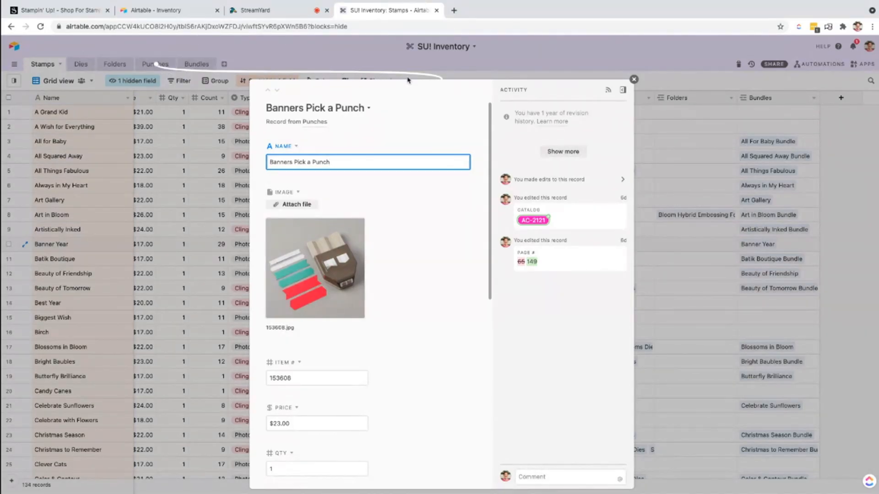
pyautogui.click(634, 79)
# Step: View the bundle record linked to the Banner Year stamp and close it
pyautogui.click(753, 246)
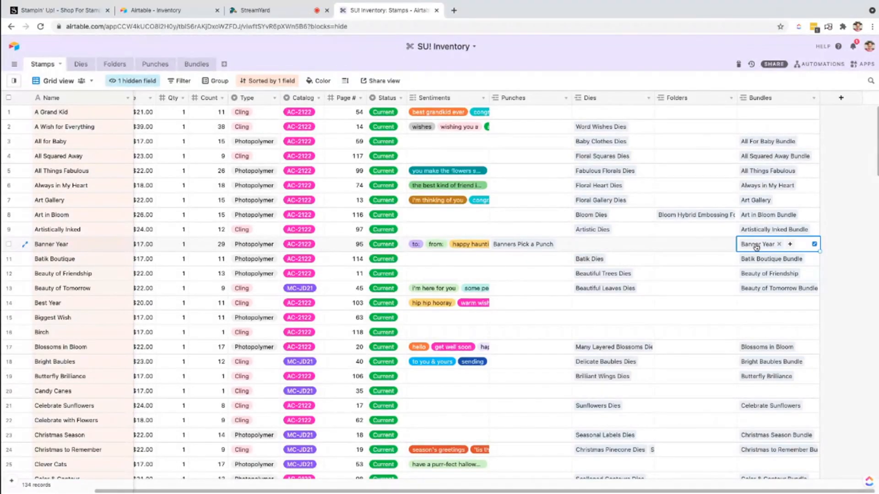
pyautogui.click(756, 246)
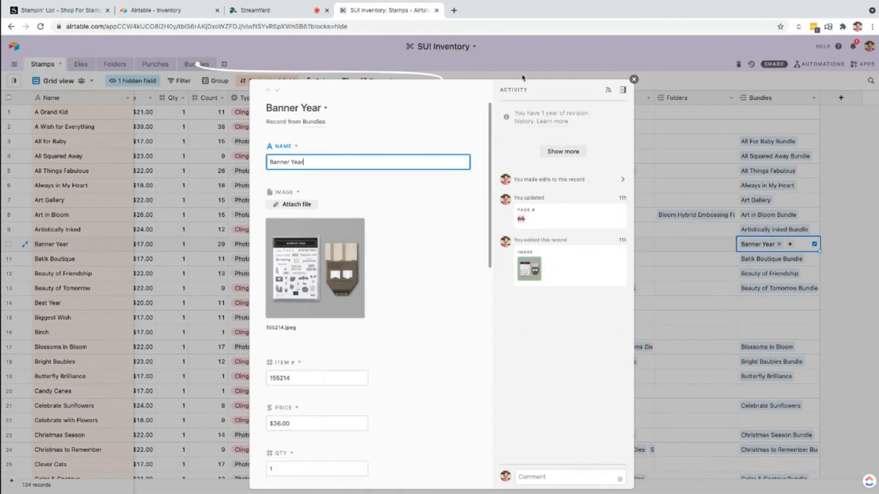
pyautogui.click(633, 79)
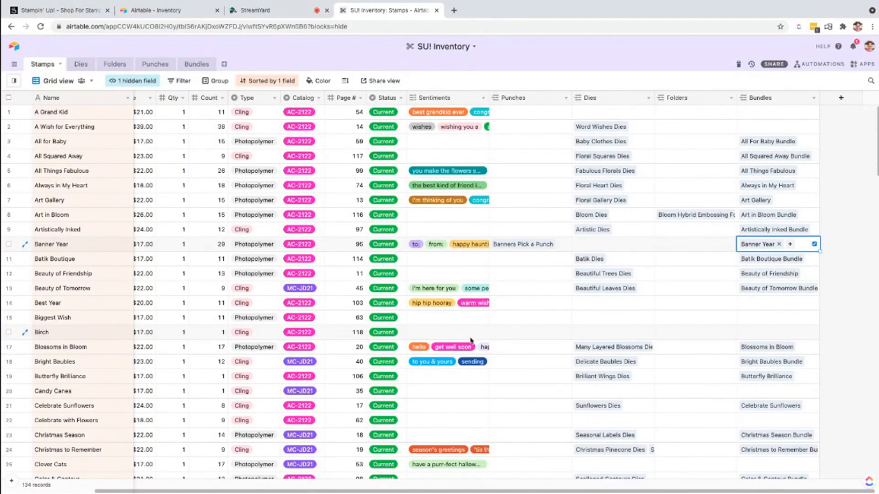
# Step: Go to the end of the Stamps table and show the record actions for Words of Cheer
pyautogui.hscroll(-3, 142, 256)
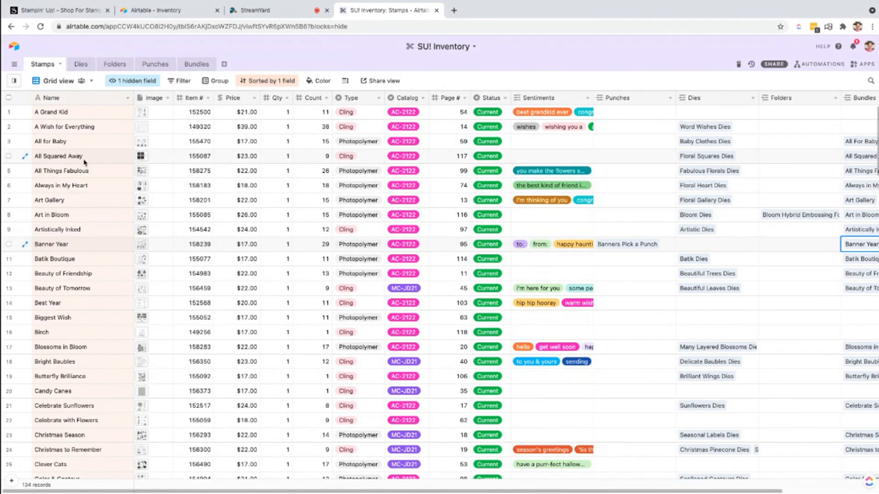
pyautogui.click(74, 114)
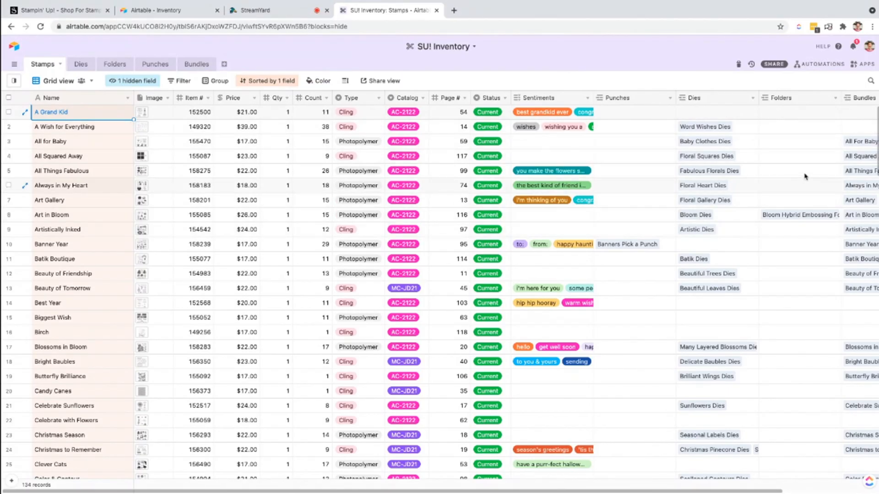
pyautogui.moveTo(877, 164); pyautogui.dragTo(877, 467)
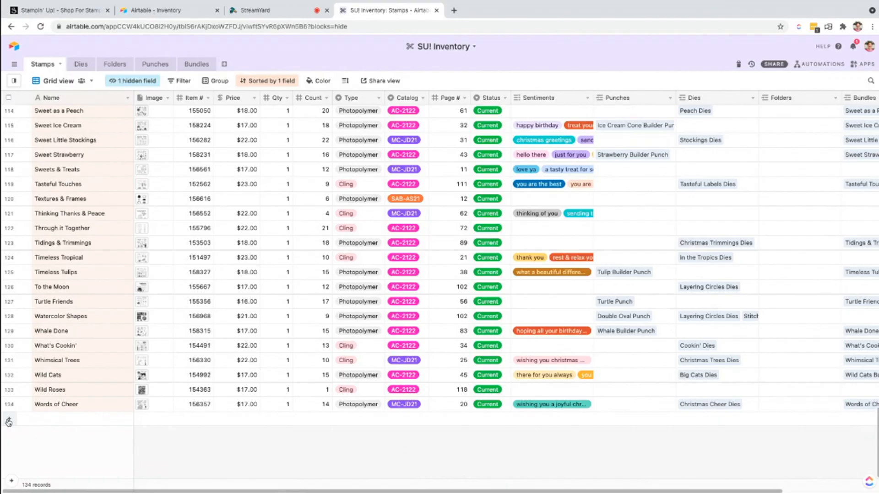
pyautogui.rightClick(49, 406)
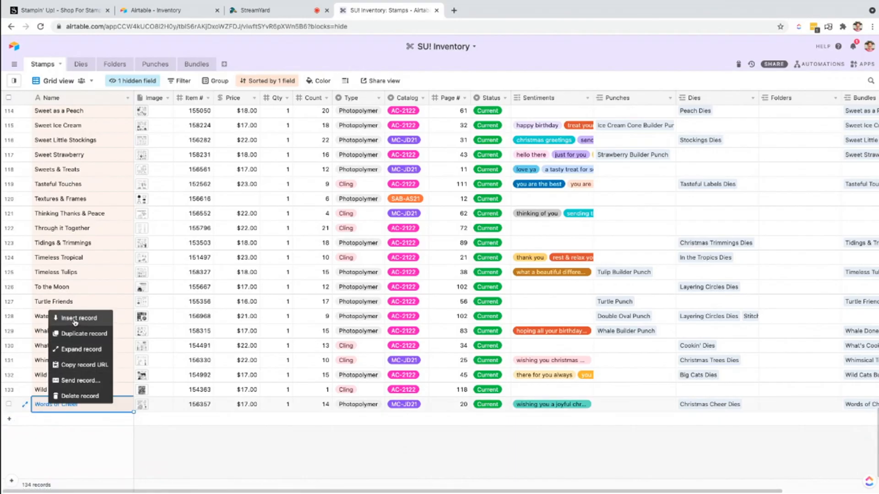
pyautogui.scroll(10, 863, 255)
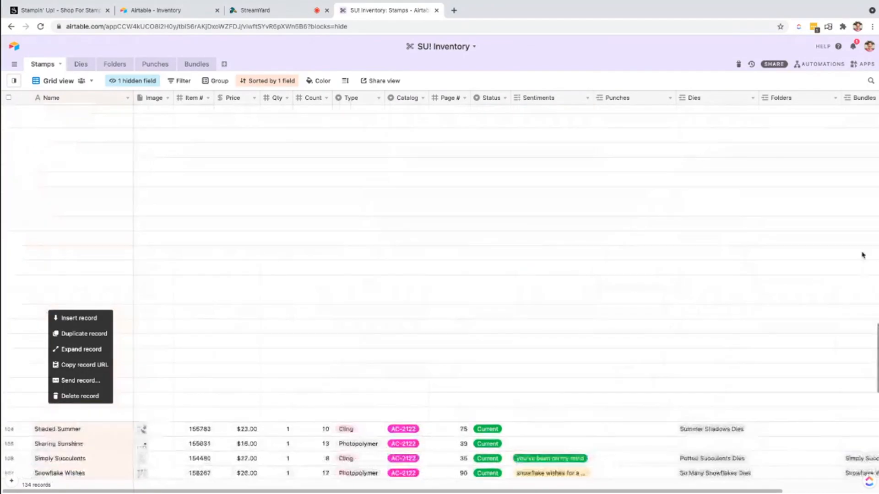
# Step: Insert a new record near the start of the Stamps table and name it Welcoming Window
pyautogui.scroll(2, 269, 142)
pyautogui.click(82, 116)
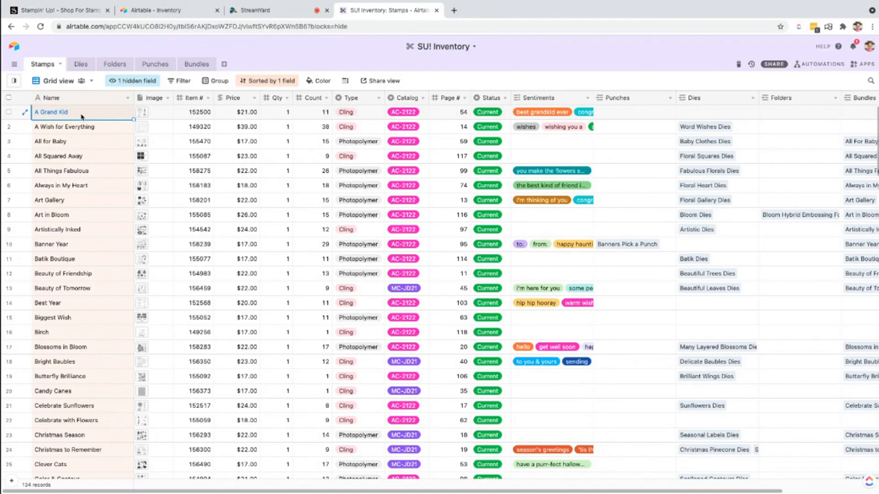
pyautogui.hotkey('shift', 'Return')
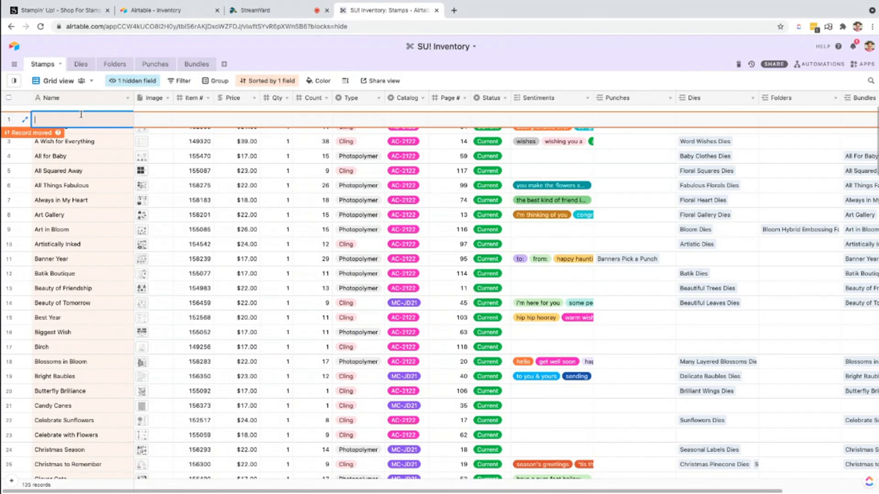
pyautogui.write('Welcoming Window')
pyautogui.press('Tab')
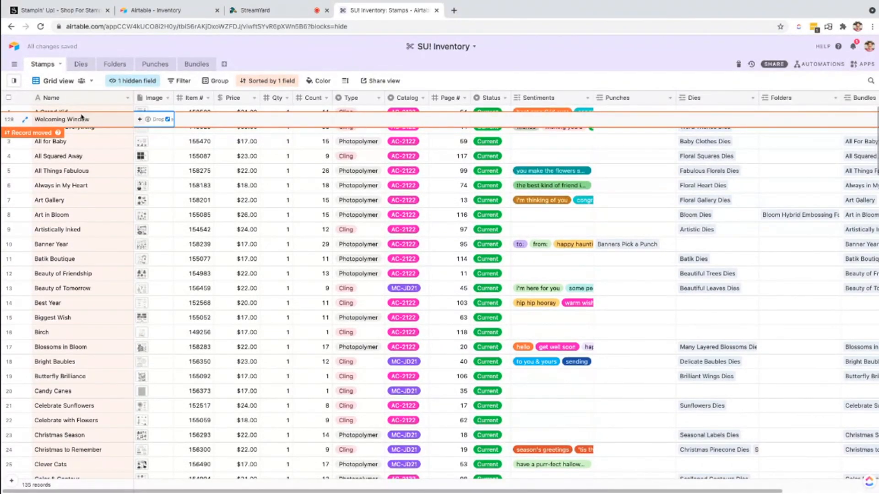
# Step: Start adding an image to the Welcoming Window record and search the web for "stampin up welcoming window stamp set"
pyautogui.click(140, 120)
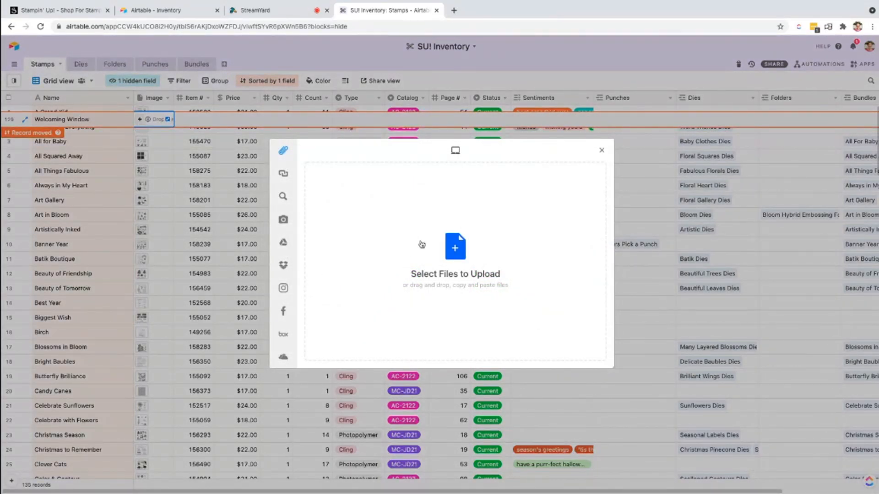
pyautogui.moveTo(302, 179)
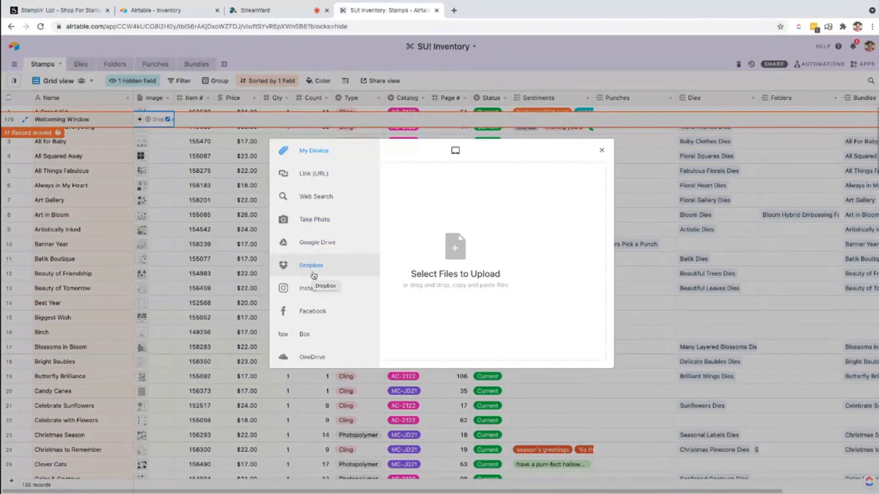
pyautogui.click(318, 198)
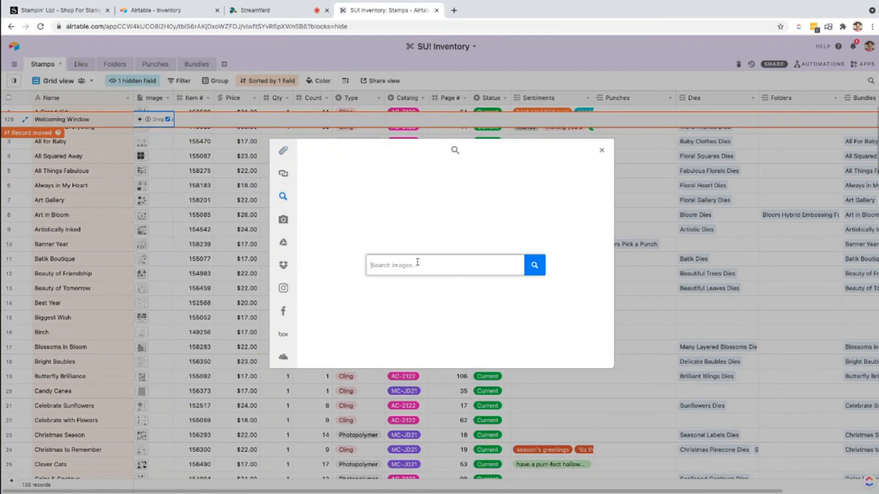
pyautogui.write('stampin up welcoming window stamp set')
pyautogui.click(534, 267)
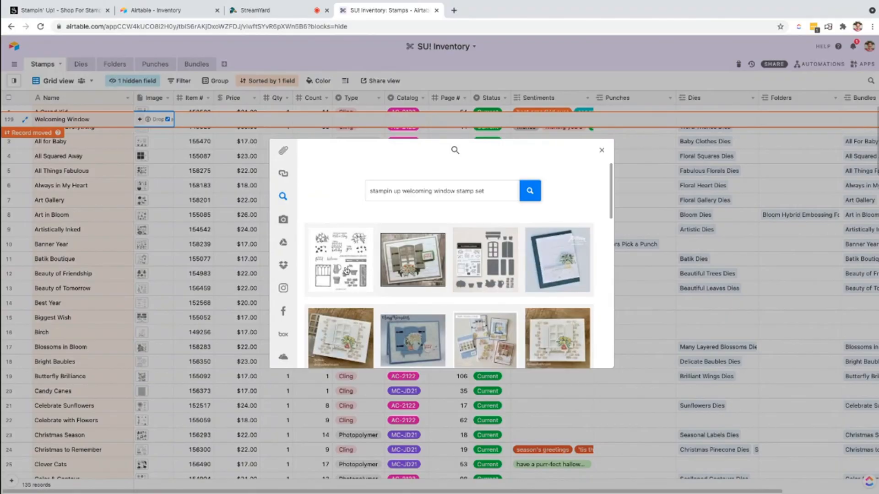
# Step: Upload the Welcoming Window photopolymer stamp set image from the web results, then preview the attachment and close it
pyautogui.scroll(-5, 486, 270)
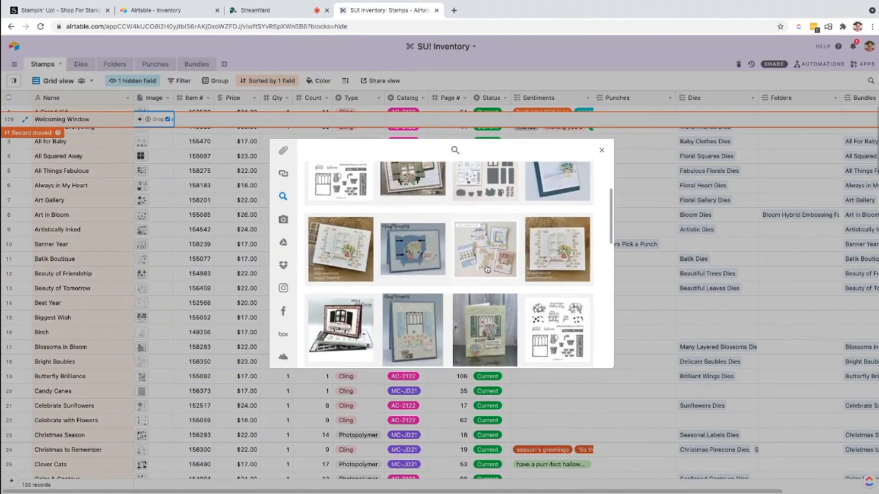
pyautogui.scroll(5, 486, 269)
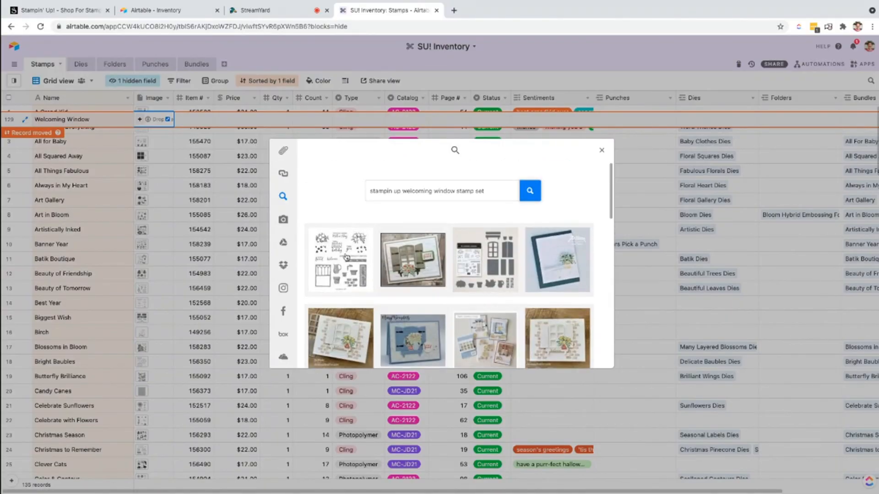
pyautogui.scroll(-1, 339, 252)
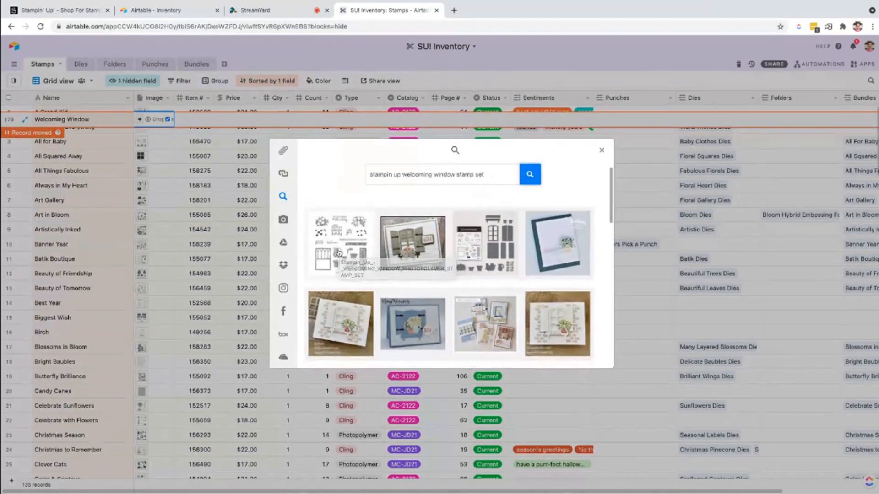
pyautogui.click(341, 230)
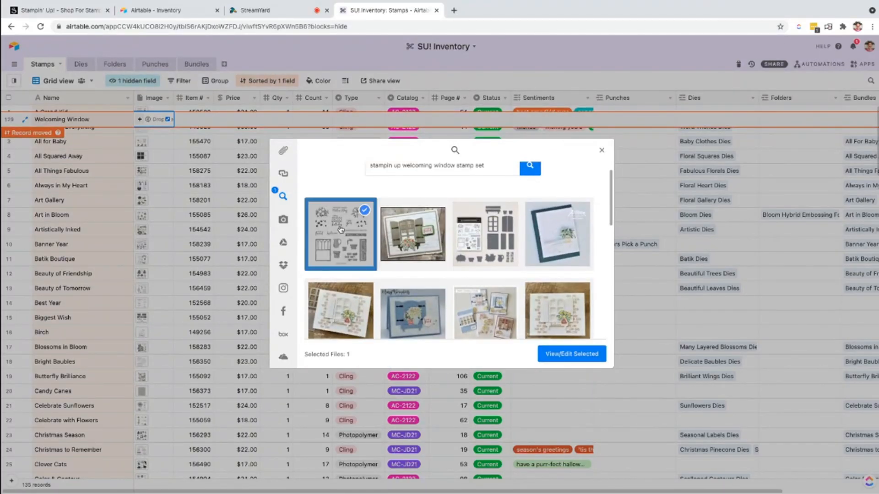
pyautogui.click(569, 353)
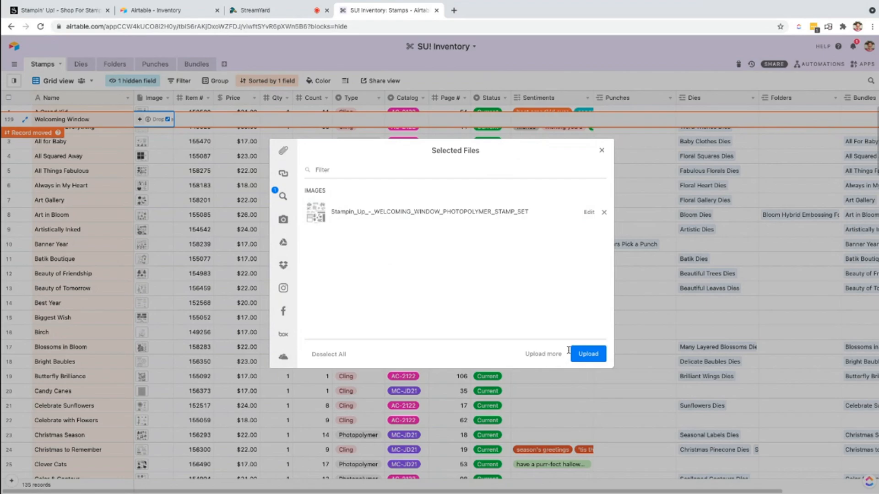
pyautogui.click(587, 355)
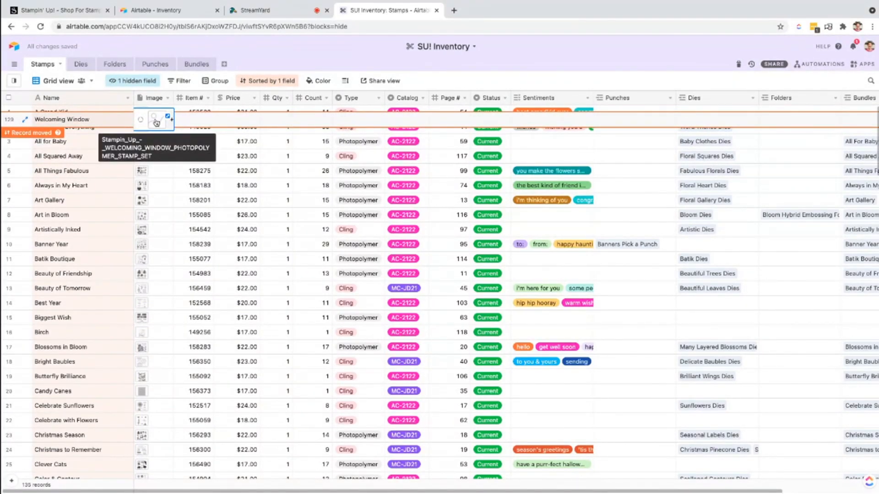
pyautogui.click(156, 123)
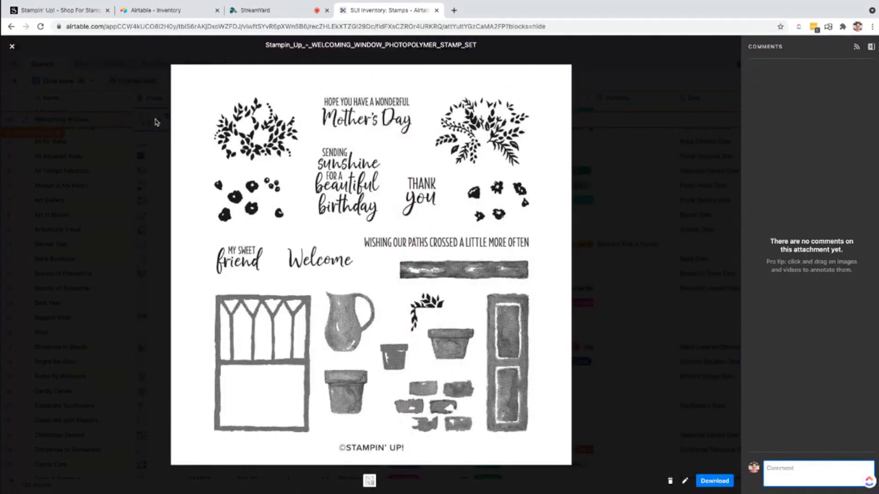
pyautogui.press('Escape')
# Step: Fill in Welcoming Window's item number 158237, price $22.00, quantity 1 and count 19
pyautogui.click(178, 126)
pyautogui.write('158237')
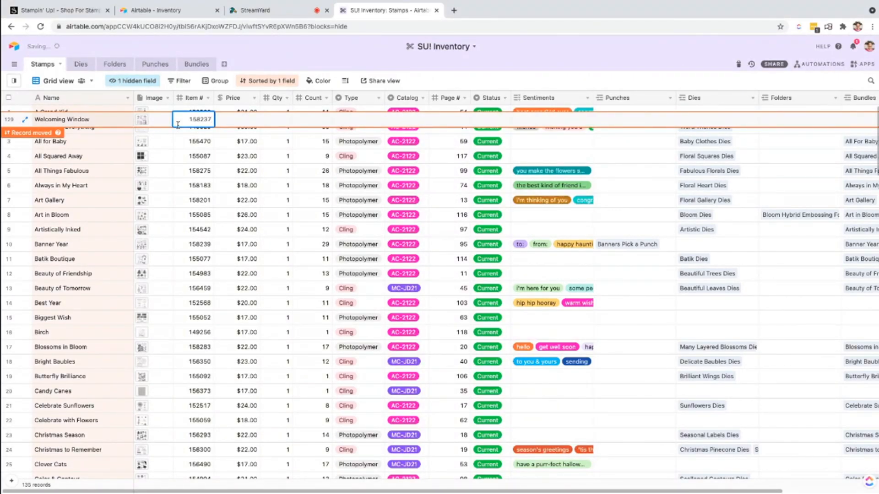
pyautogui.press('Tab')
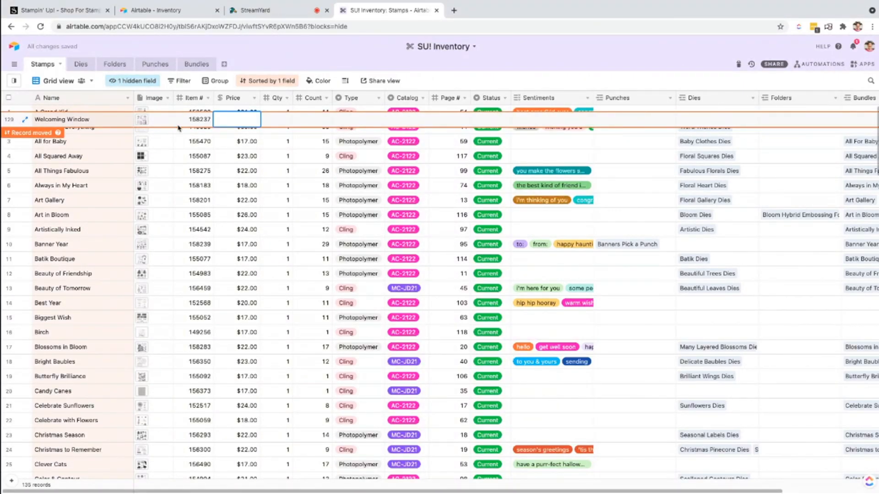
pyautogui.write('22')
pyautogui.press('Tab')
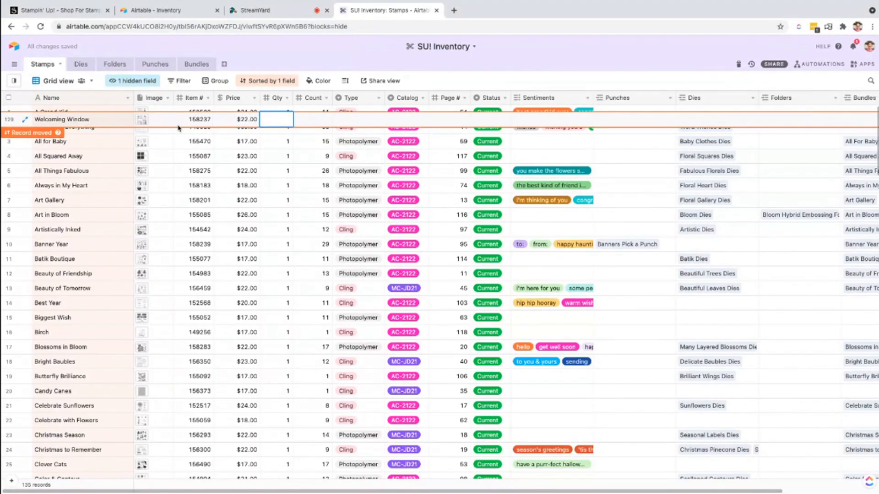
pyautogui.write('1')
pyautogui.press('Tab')
pyautogui.write('19')
pyautogui.press('Tab')
# Step: Set Welcoming Window's type to Photopolymer, catalog to AC-2122, page number to 15 and status to Current
pyautogui.write('p')
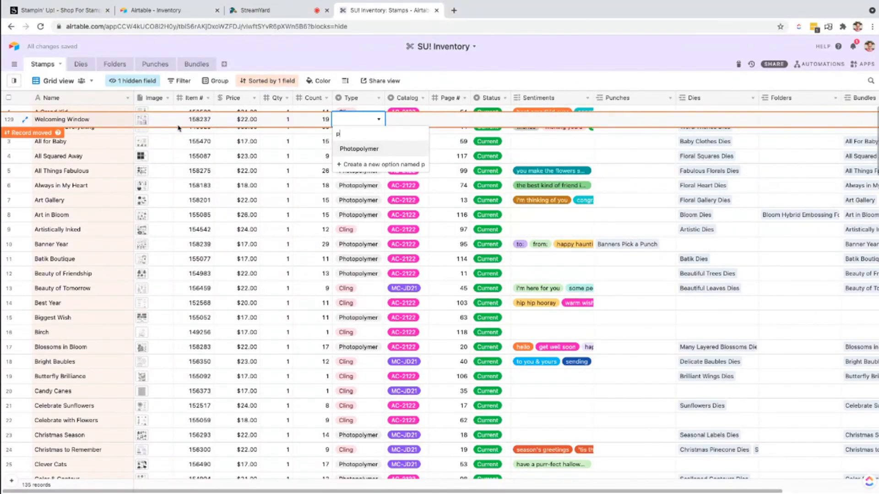
pyautogui.press('Return')
pyautogui.press('Tab')
pyautogui.write('ac')
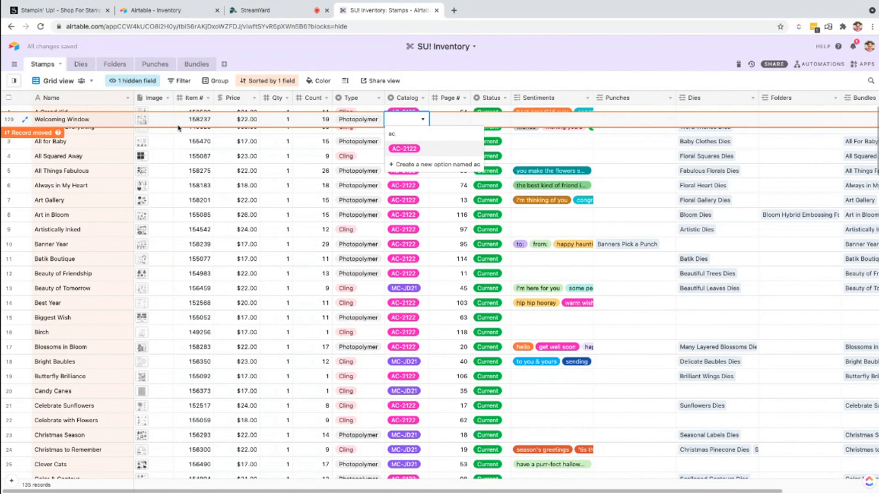
pyautogui.press('Return')
pyautogui.press('Tab')
pyautogui.write('15')
pyautogui.press('Tab')
pyautogui.write('c')
pyautogui.press('Return')
pyautogui.press('Tab')
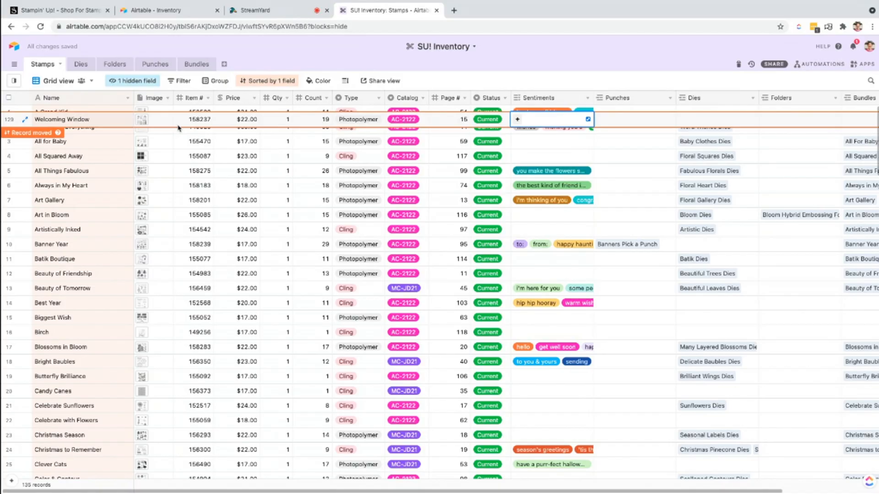
# Step: Add the sentiments "hope you have a wonderful mother's day", "thank you" and "my sweet friend" to Welcoming Window and review the expanded list
pyautogui.write("hope you have a wonderful mother's day")
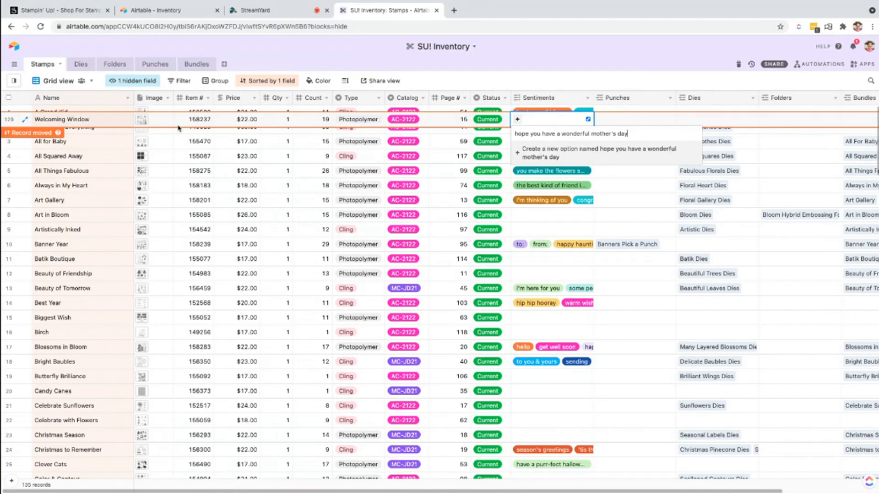
pyautogui.press('Return')
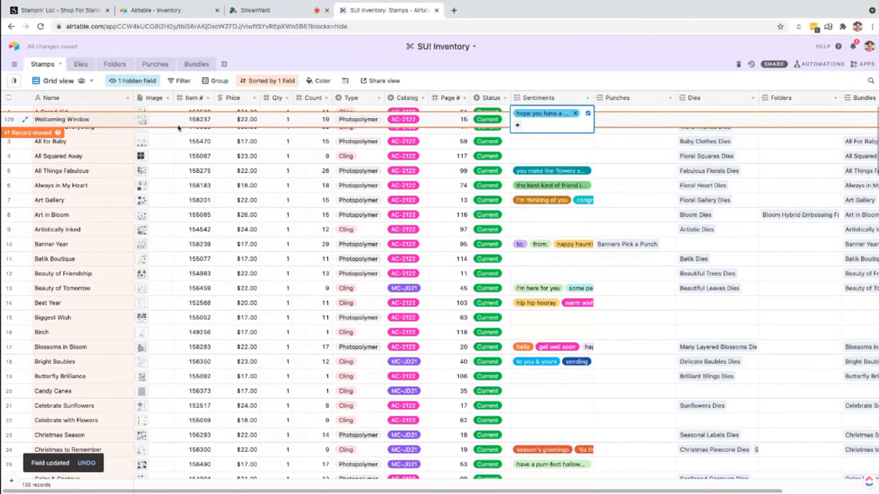
pyautogui.write('thank you')
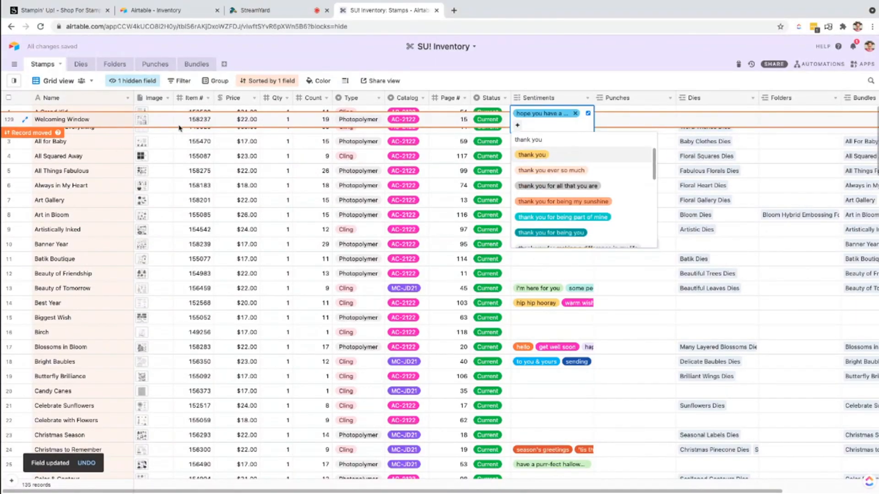
pyautogui.click(530, 156)
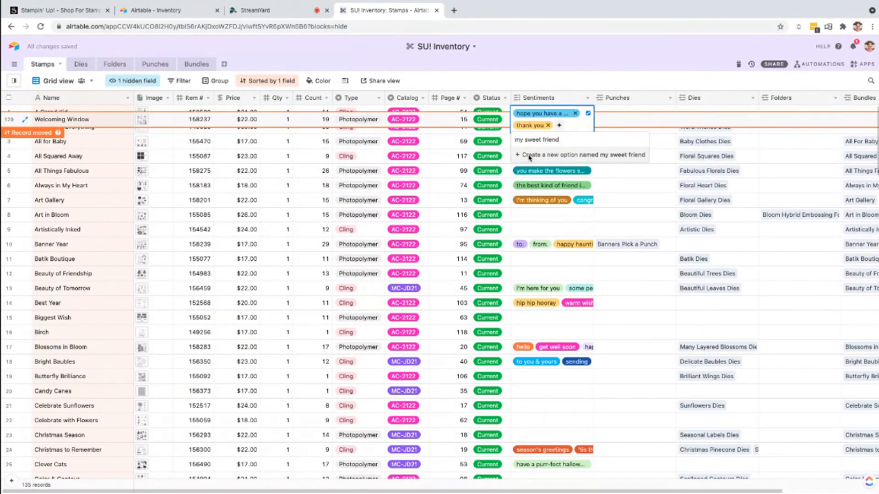
pyautogui.press('Escape')
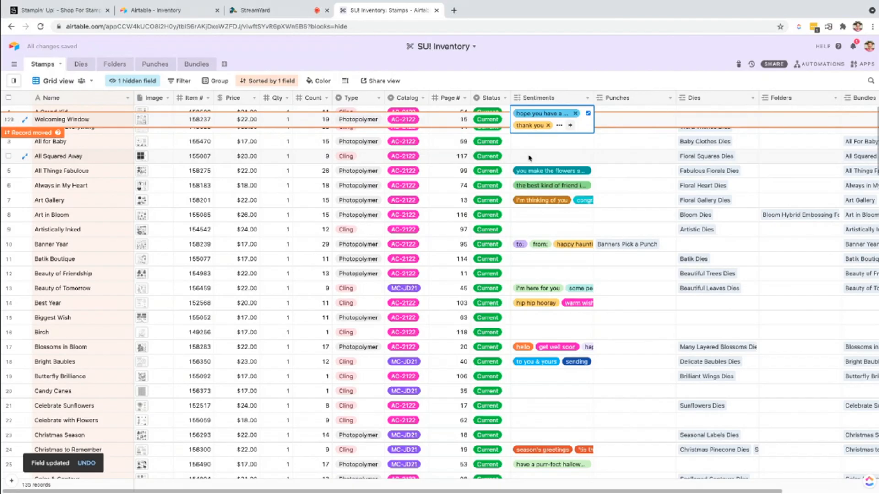
pyautogui.click(588, 113)
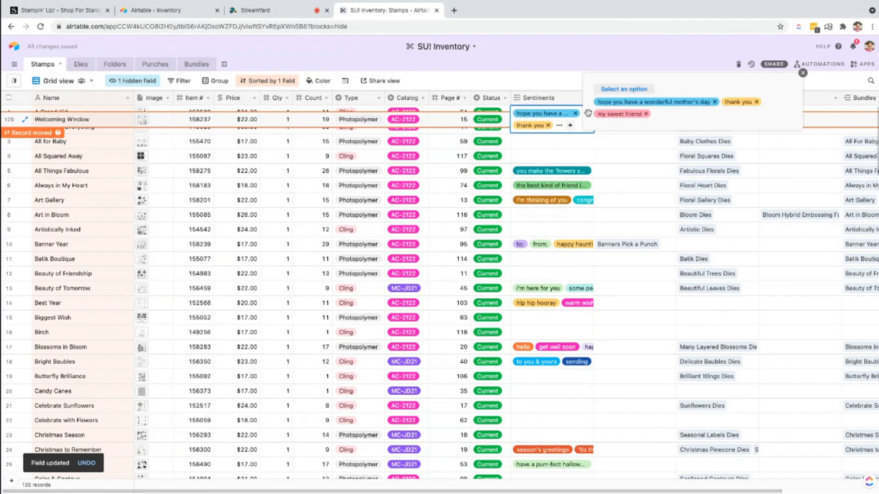
pyautogui.click(662, 124)
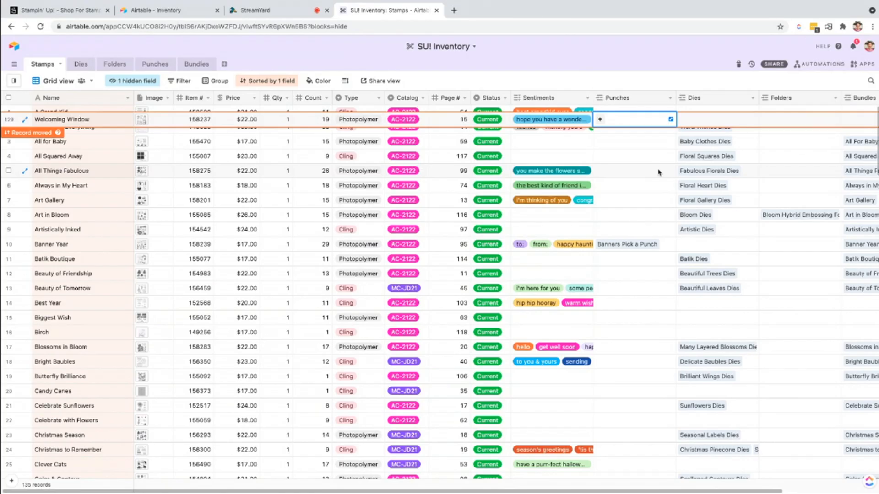
# Step: Switch to the Dies table, view the image of All Dressed Up Dies and close it
pyautogui.click(81, 66)
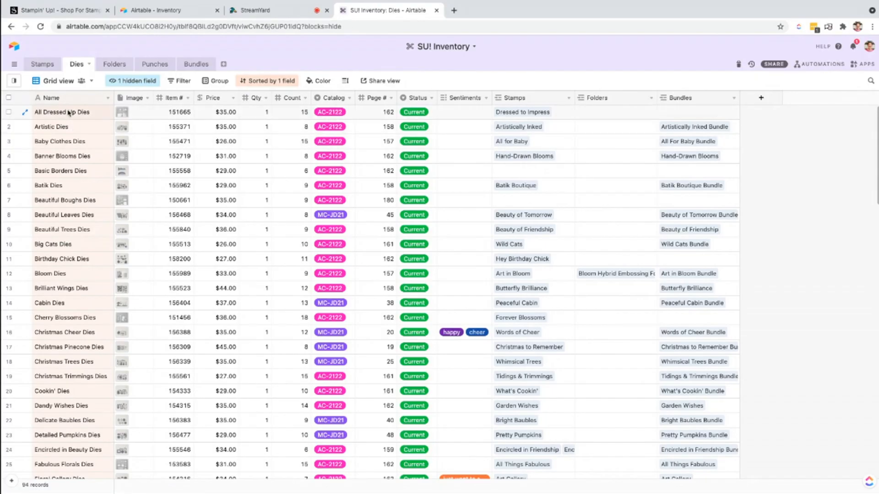
pyautogui.click(123, 112)
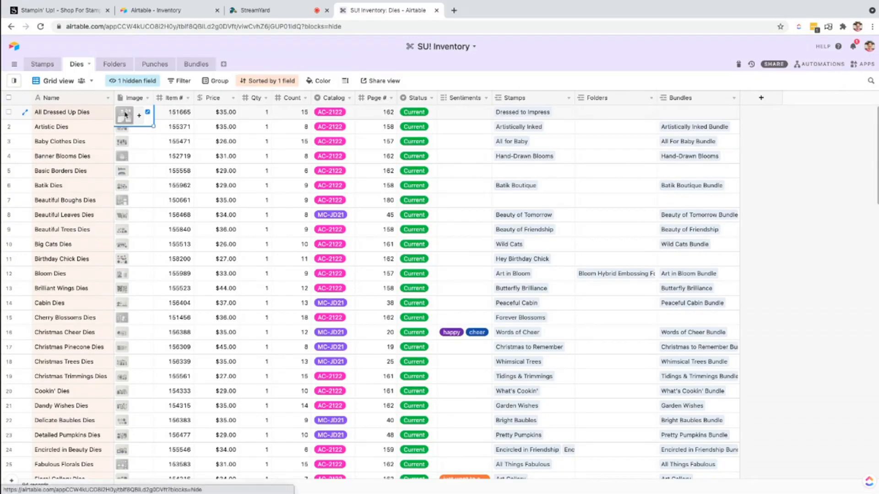
pyautogui.click(124, 113)
pyautogui.press('Escape')
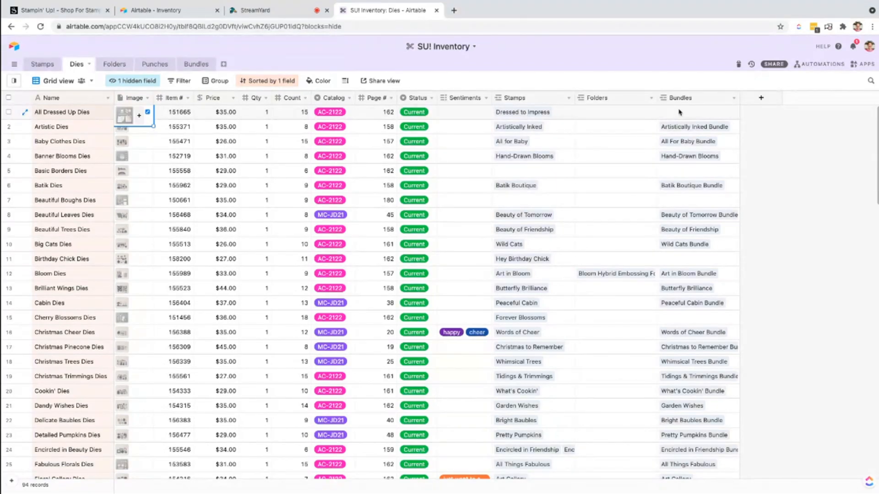
# Step: Insert a new record near the start of the Dies table and name it Window Flower Box Dies
pyautogui.click(52, 116)
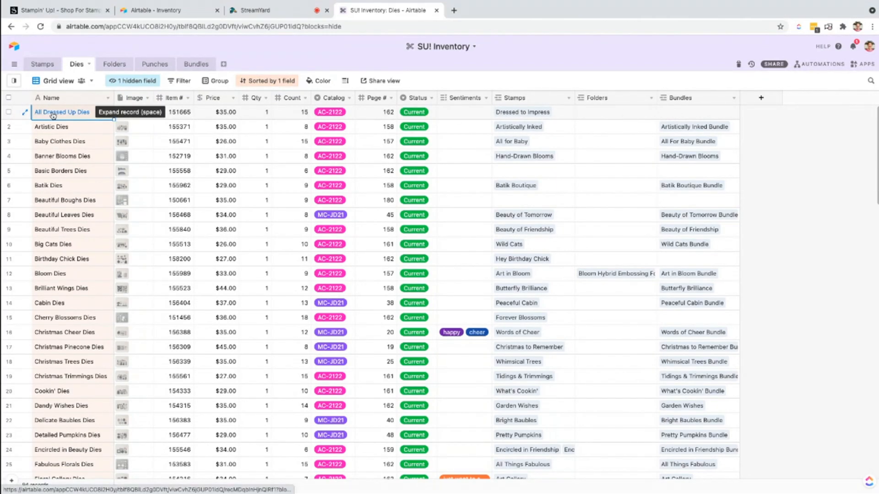
pyautogui.press('Delete')
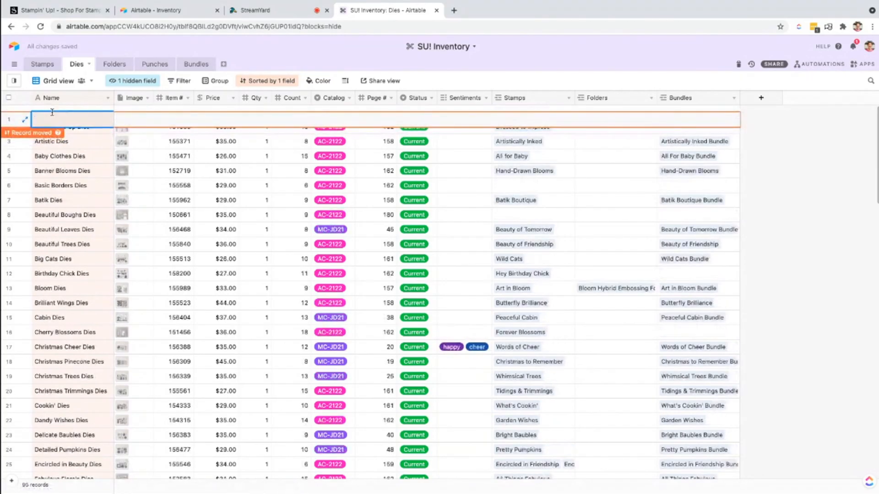
pyautogui.write('Window Flower Box Dies')
pyautogui.press('Tab')
pyautogui.click(117, 120)
pyautogui.press('Escape')
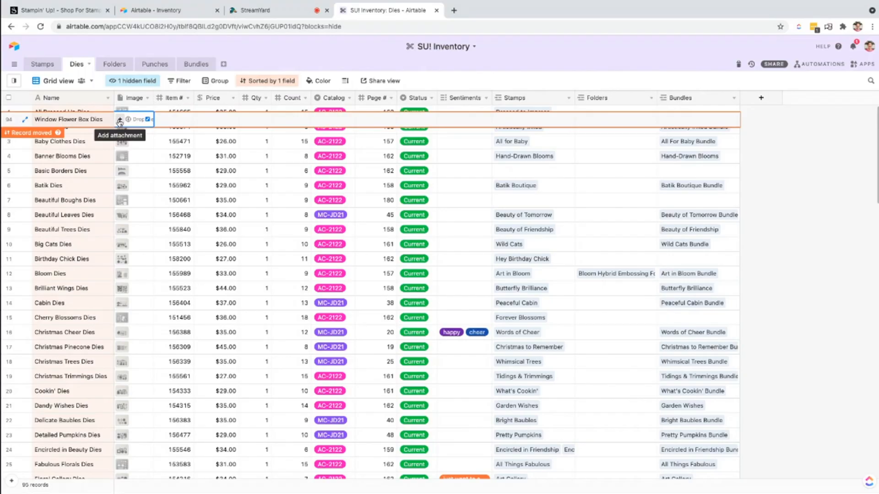
# Step: Switch to the Stampin' Up! website and find the Window Flower Box Dies product page through its search
pyautogui.click(64, 12)
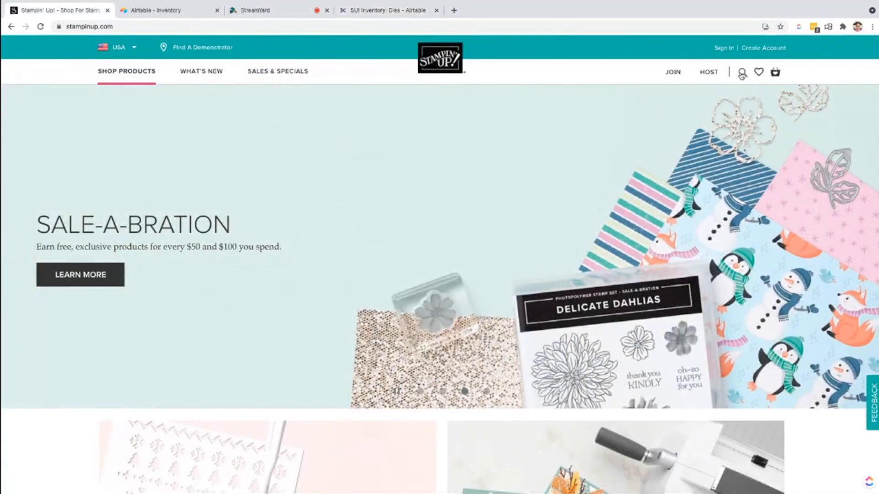
pyautogui.click(742, 74)
pyautogui.write('wonderful')
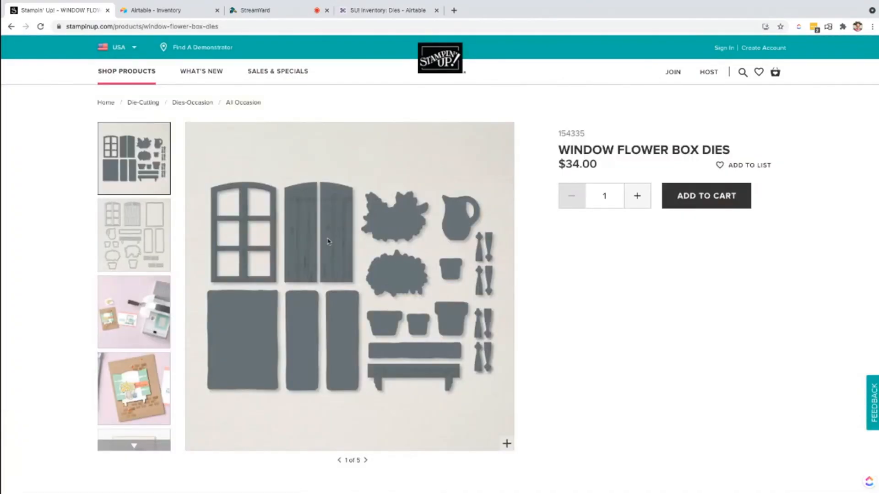
pyautogui.rightClick(334, 237)
pyautogui.click(356, 251)
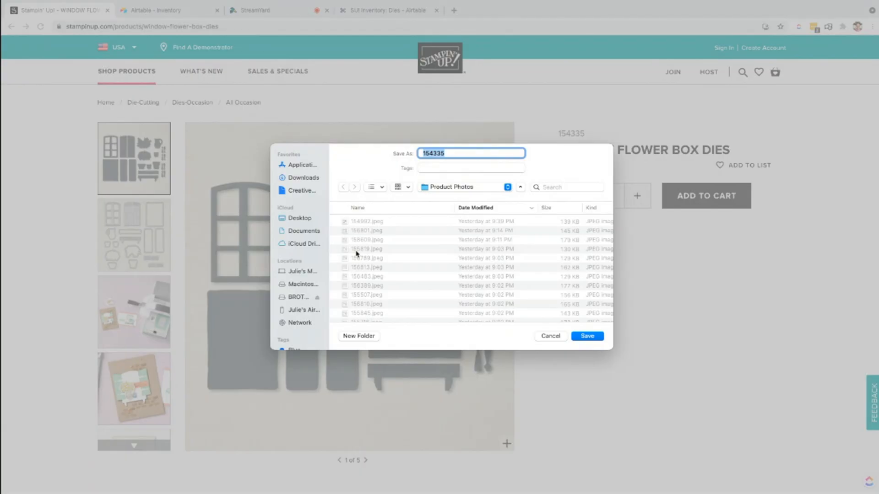
pyautogui.press('Return')
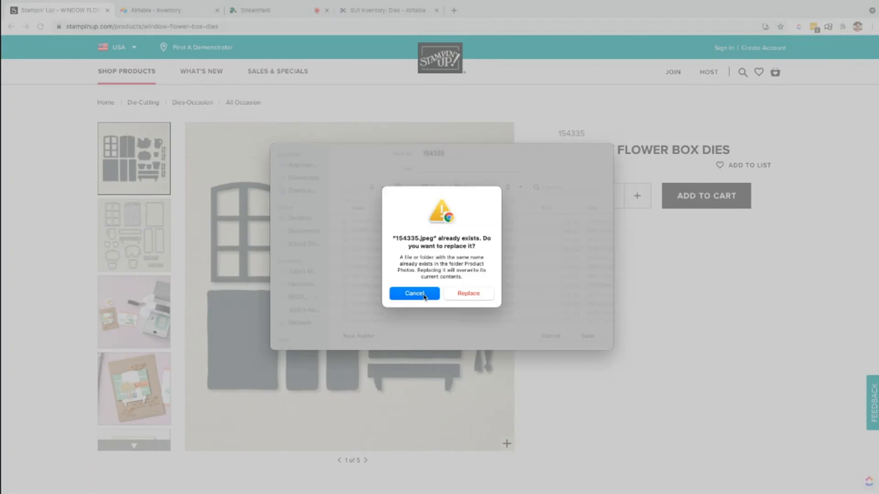
pyautogui.click(423, 297)
pyautogui.click(551, 337)
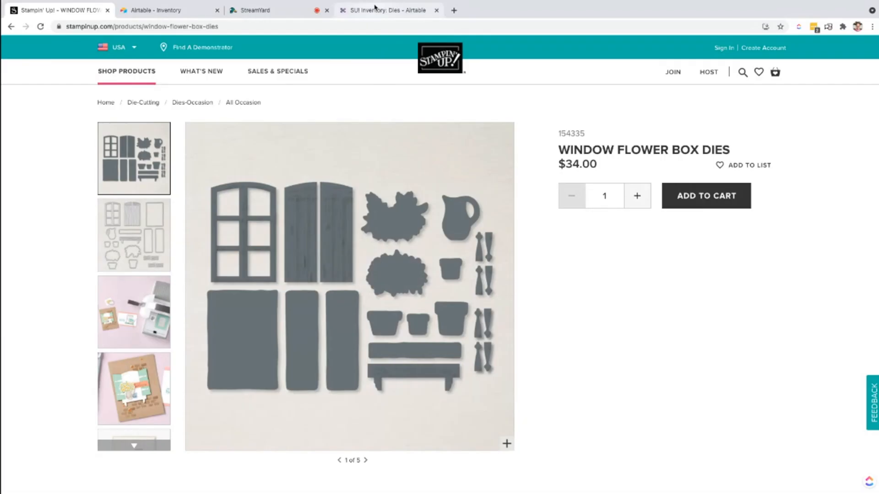
# Step: Switch to the SU! Inventory base, attach 154335.jpeg to the Window Flower Box Dies record and view the uploaded image
pyautogui.click(375, 9)
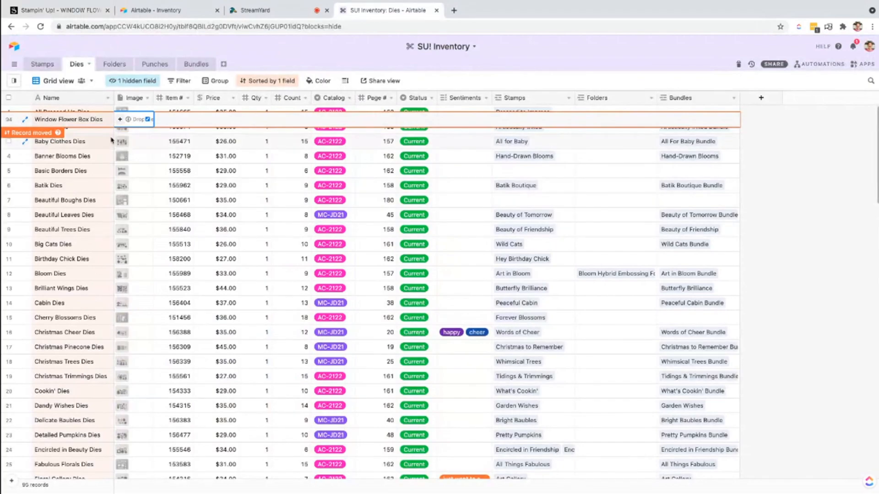
pyautogui.click(120, 121)
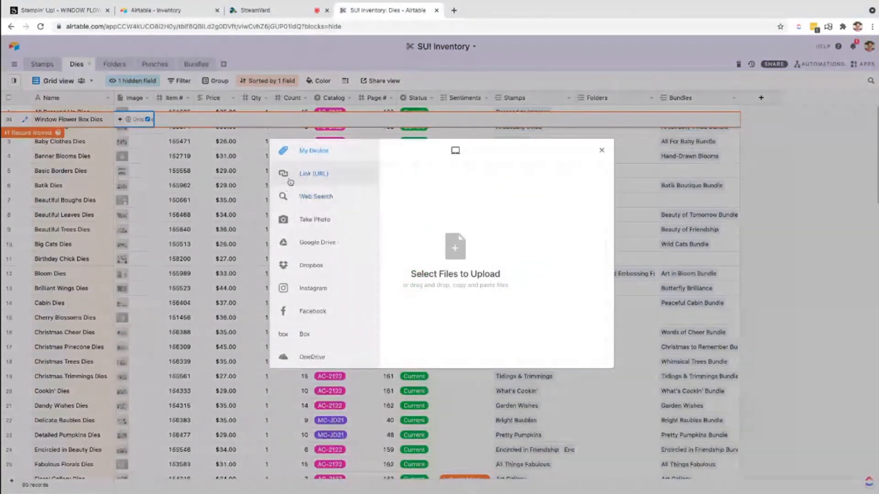
pyautogui.click(295, 152)
pyautogui.click(733, 87)
pyautogui.write('154335')
pyautogui.press('Tab')
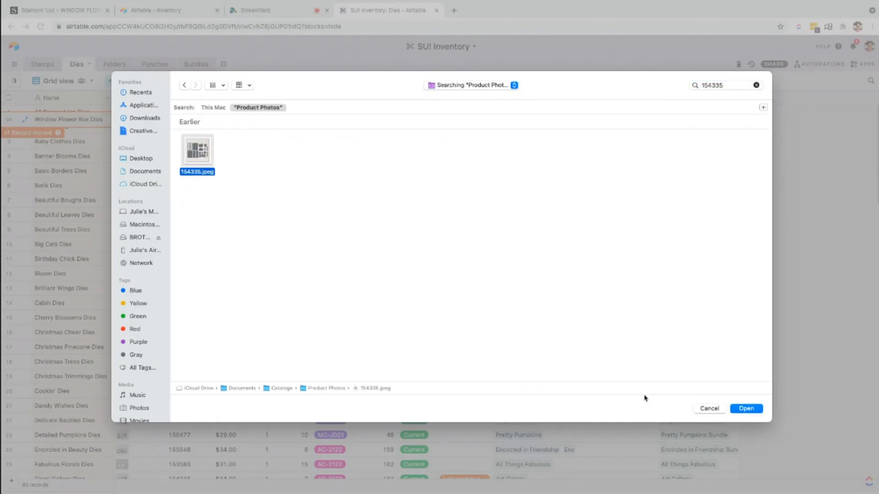
pyautogui.click(749, 408)
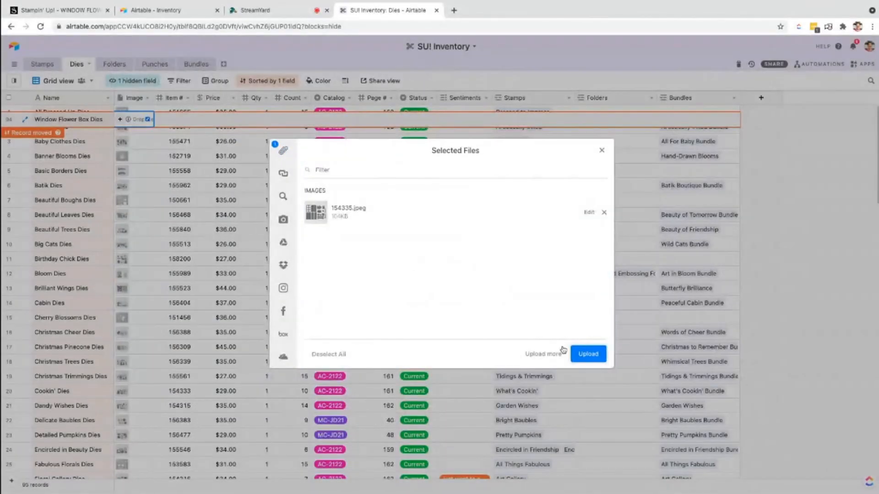
pyautogui.click(582, 353)
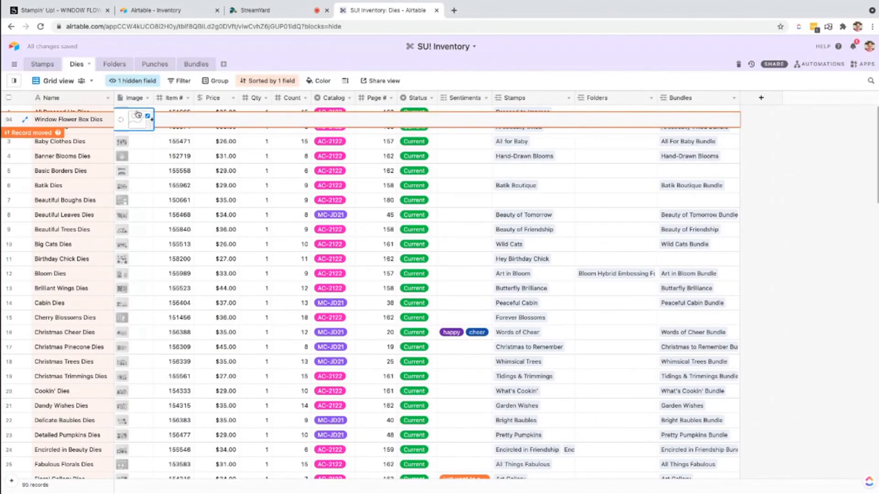
pyautogui.click(137, 119)
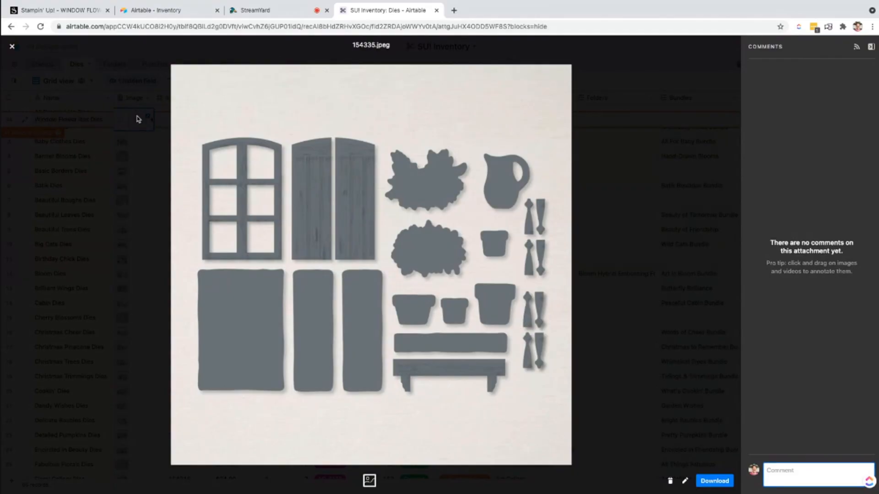
pyautogui.press('Escape')
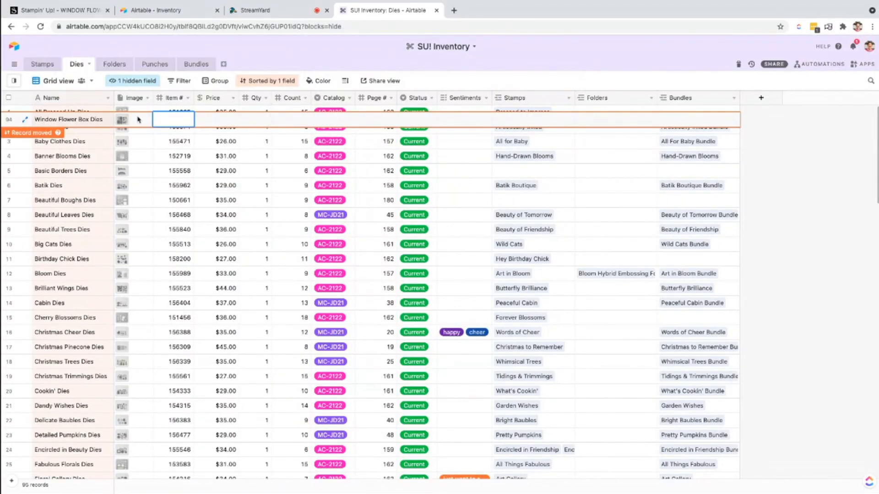
# Step: Fill in Window Flower Box Dies with item number 154335, price $34.00, quantity 1, count 16, catalog AC-2122, page 161 and status Current
pyautogui.write('154335')
pyautogui.press('Tab')
pyautogui.write('34')
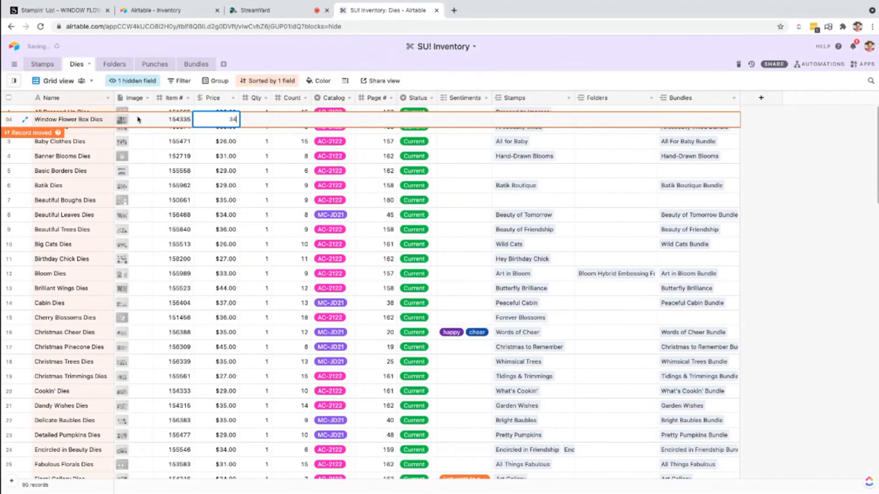
pyautogui.press('Tab')
pyautogui.write('1')
pyautogui.press('Tab')
pyautogui.write('16')
pyautogui.press('Tab')
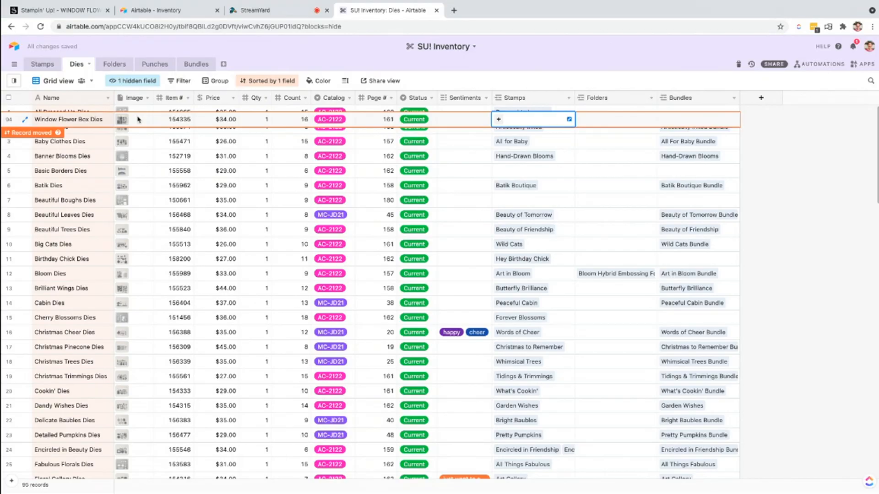
# Step: Link the Welcoming Window stamp set to the Window Flower Box Dies record
pyautogui.write('welco')
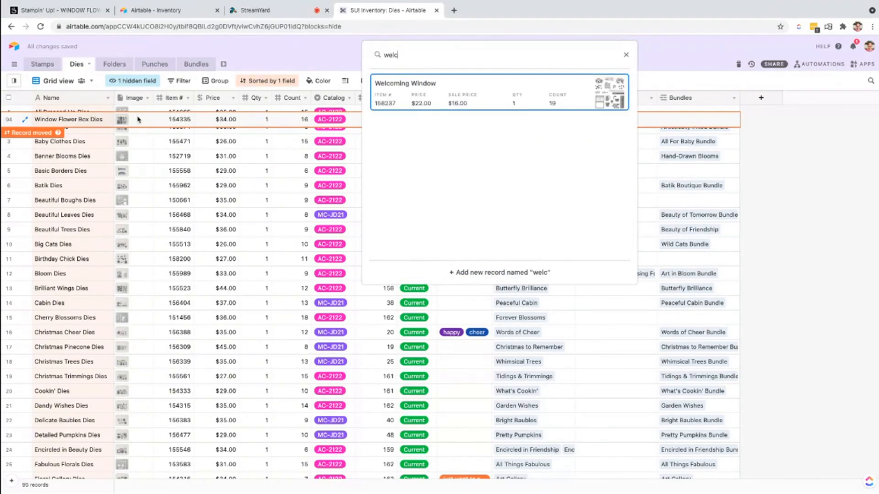
pyautogui.click(465, 89)
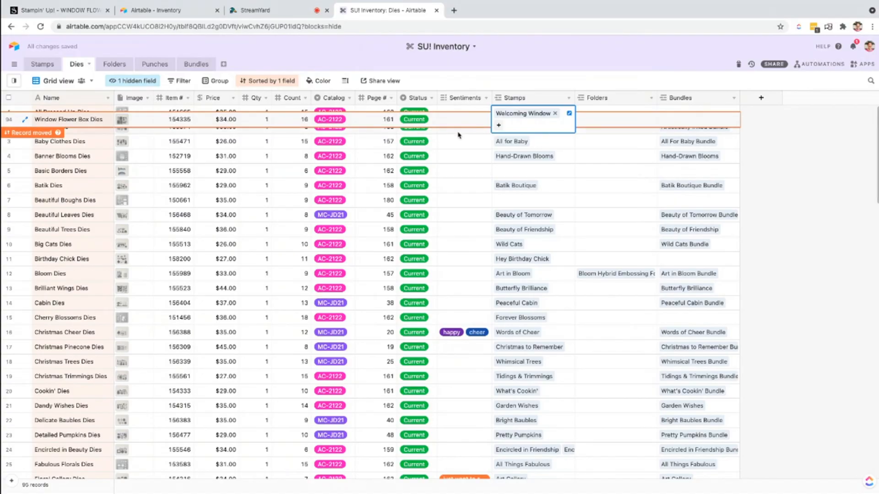
pyautogui.press('Tab')
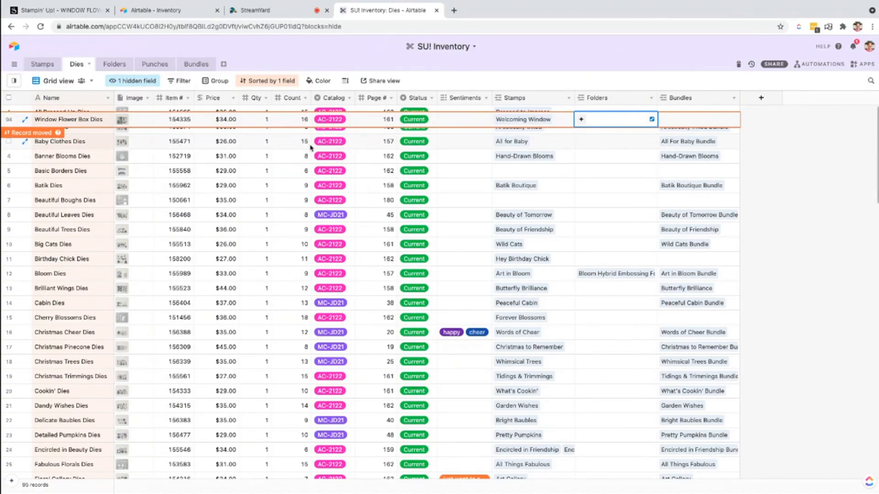
# Step: Look through the Bundles, Folders and Punches tables and their linked-record fields, ending on Bundles
pyautogui.click(199, 64)
pyautogui.click(198, 66)
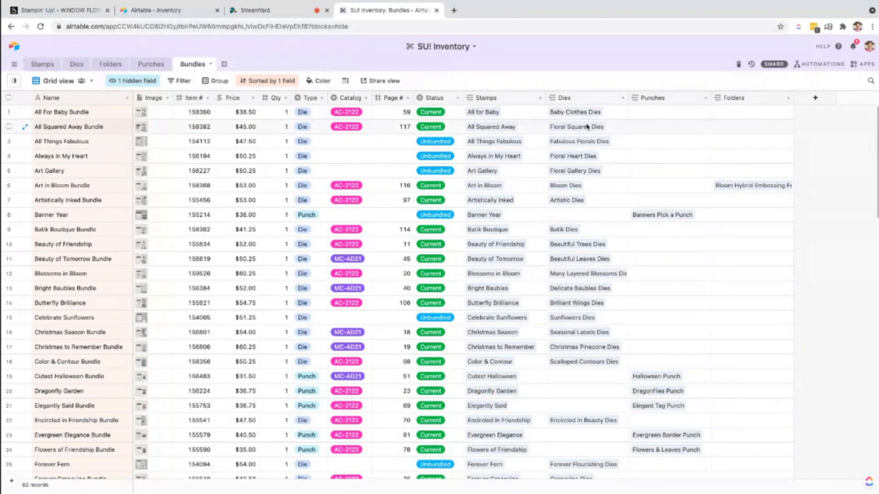
pyautogui.click(111, 65)
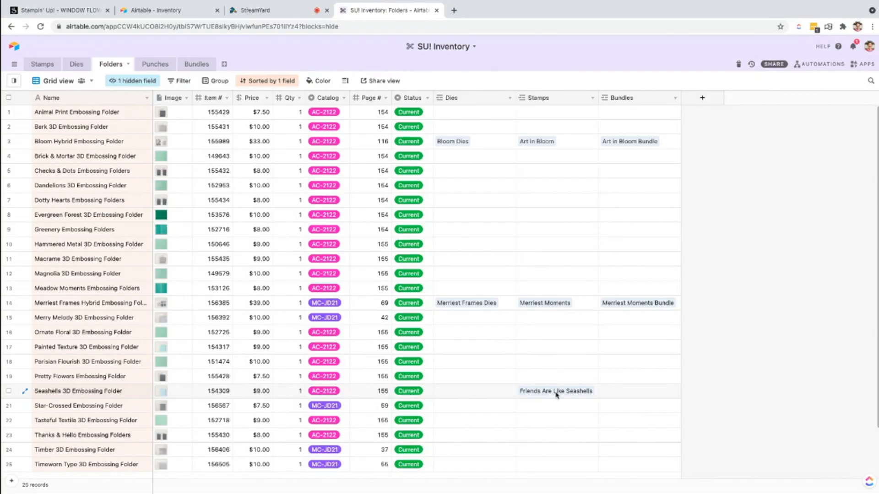
pyautogui.click(154, 64)
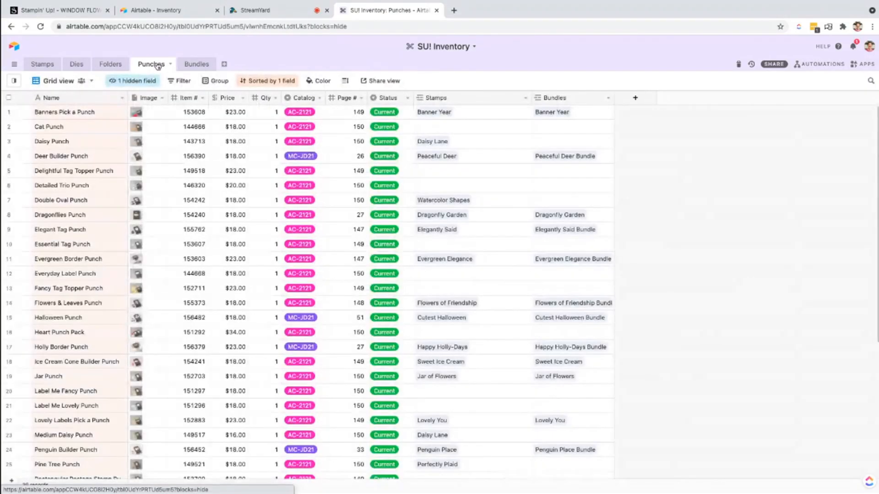
pyautogui.click(196, 64)
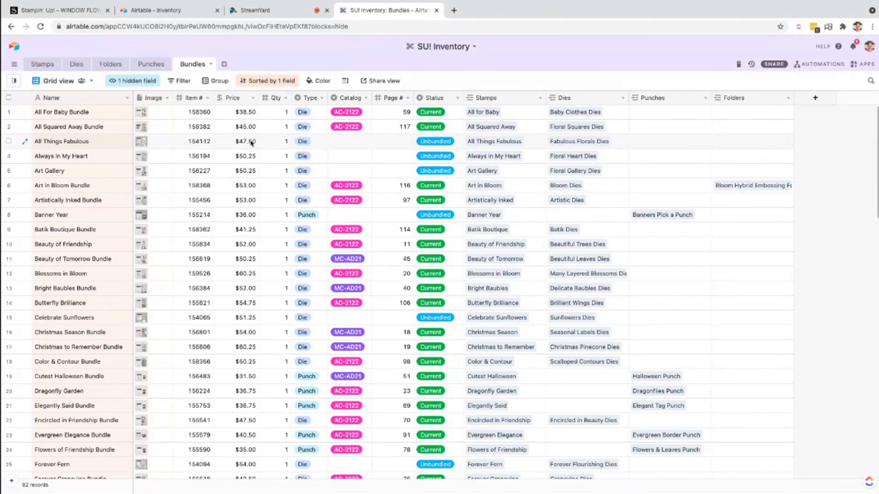
# Step: Open the Stamps table and switch it to its Gallery view
pyautogui.click(43, 64)
pyautogui.moveTo(61, 79)
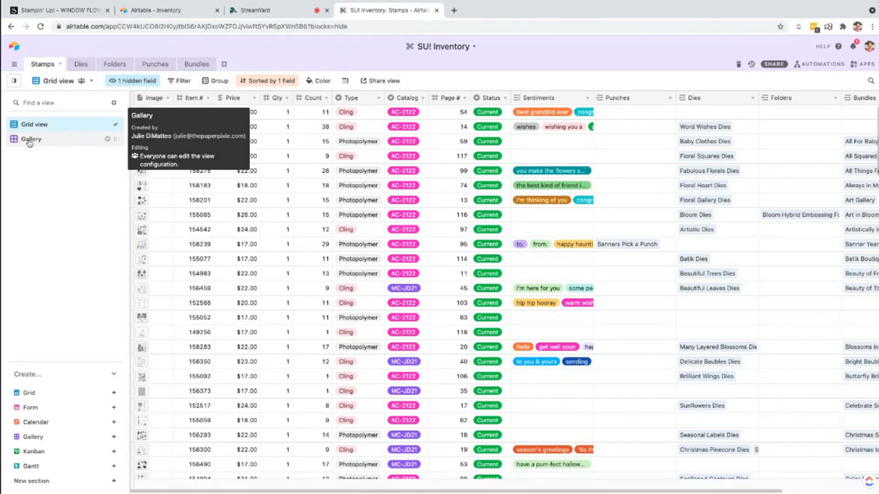
pyautogui.click(30, 142)
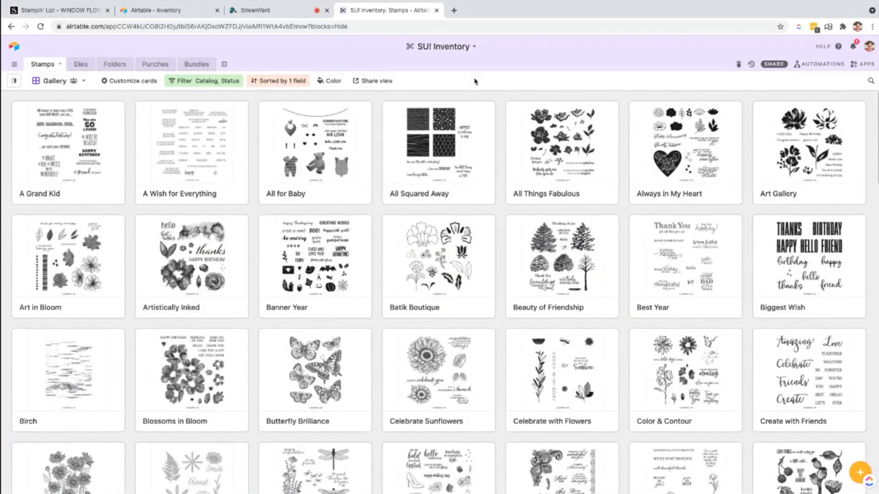
# Step: Try showing the Item # and Price fields on the Stamps gallery cards and hide both again
pyautogui.click(138, 82)
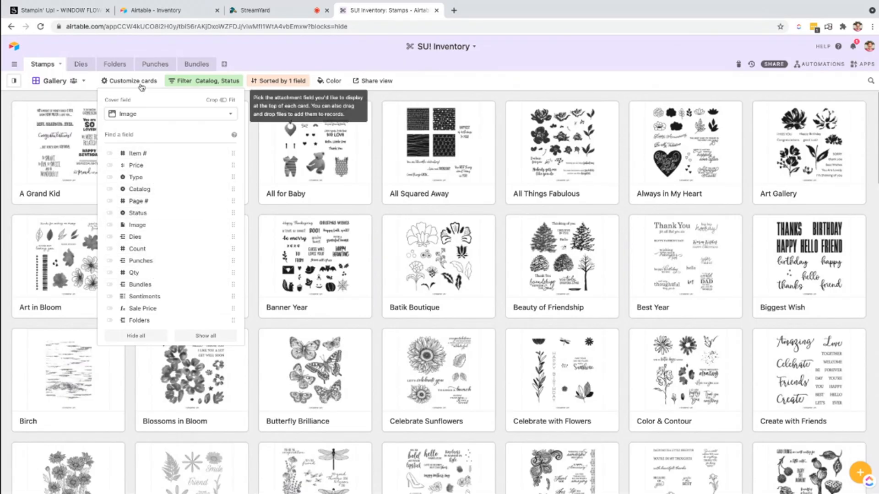
pyautogui.click(110, 154)
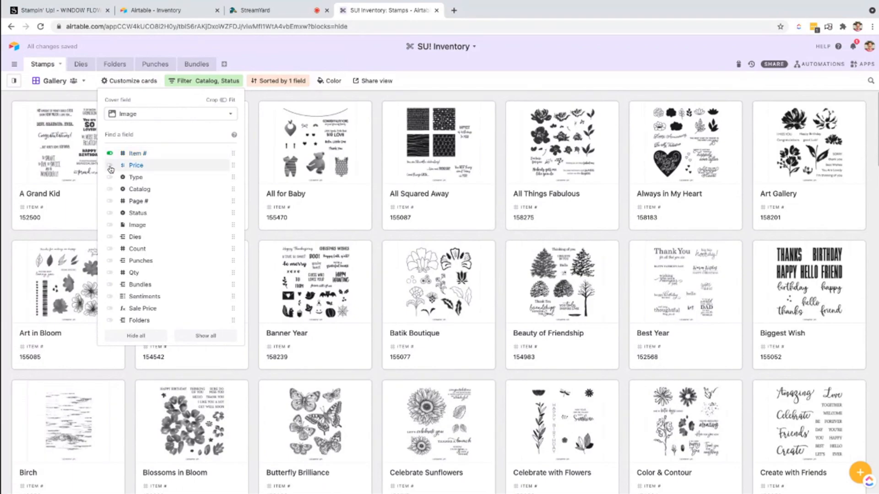
pyautogui.click(110, 166)
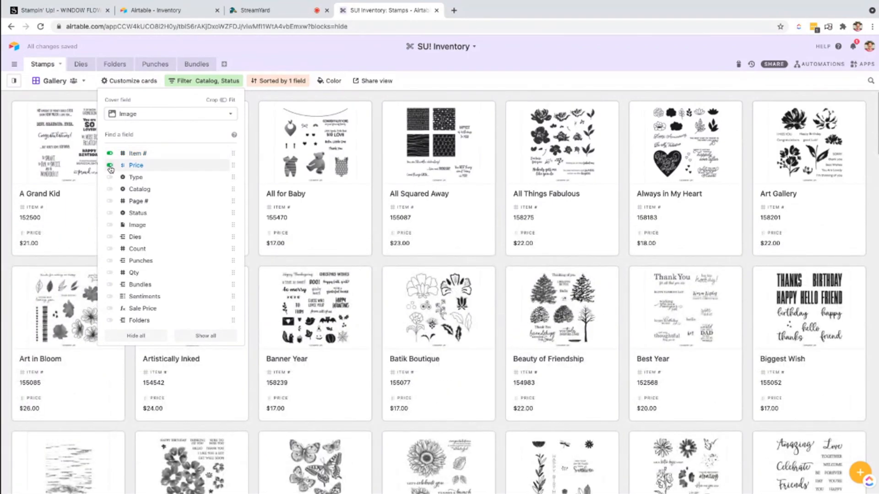
pyautogui.click(110, 166)
pyautogui.click(110, 154)
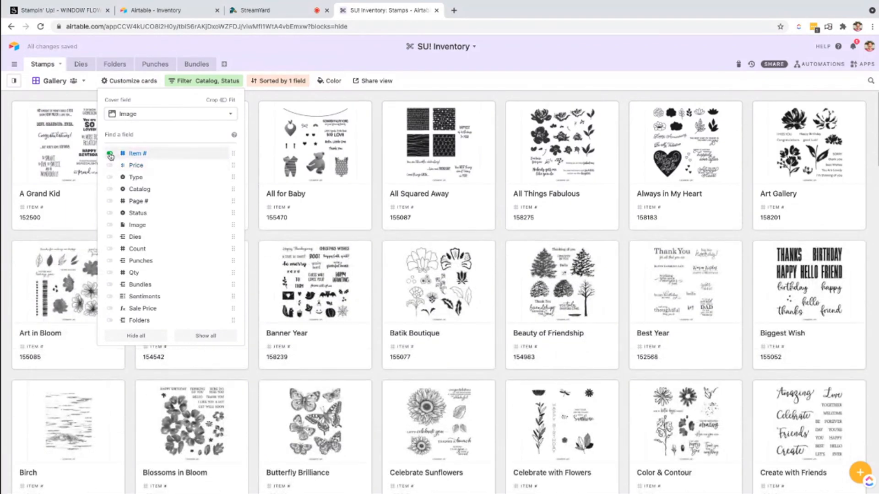
pyautogui.click(131, 82)
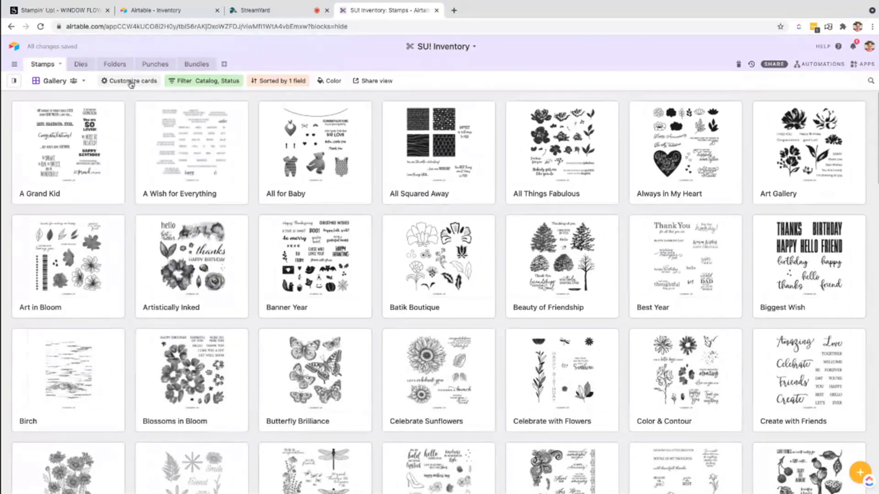
# Step: Remove the Catalog and Status filter conditions from the Stamps gallery and browse its stamp cards
pyautogui.click(197, 85)
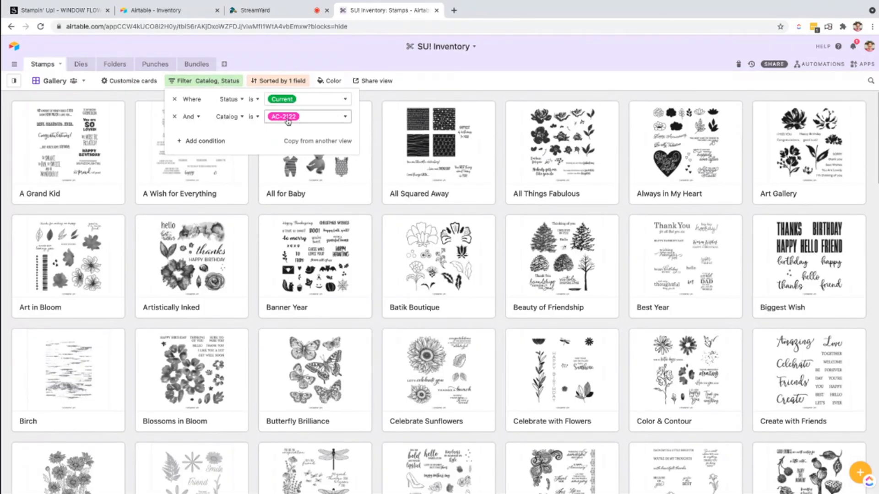
pyautogui.click(175, 119)
pyautogui.click(174, 99)
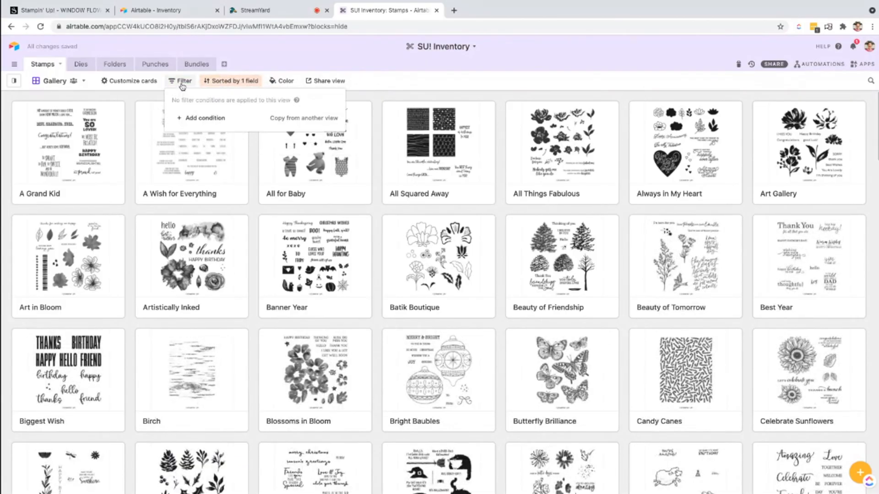
pyautogui.click(180, 81)
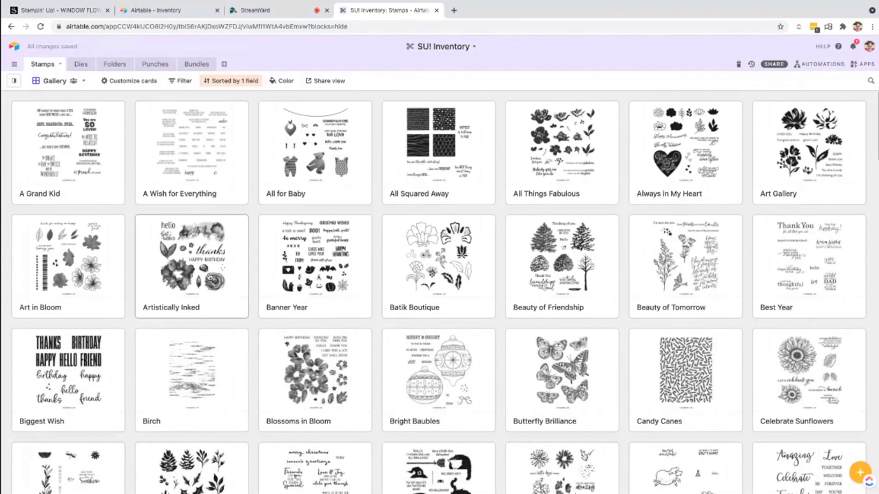
pyautogui.scroll(-3, 211, 274)
pyautogui.scroll(-7, 211, 274)
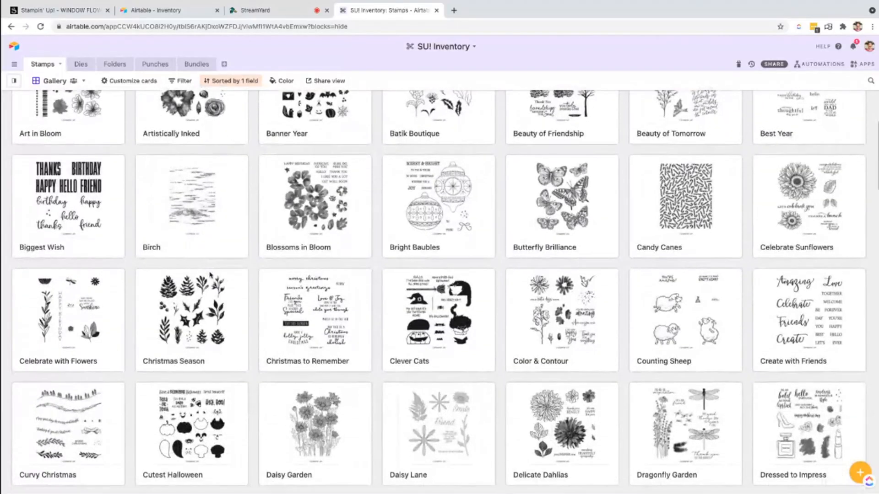
pyautogui.scroll(-9, 210, 275)
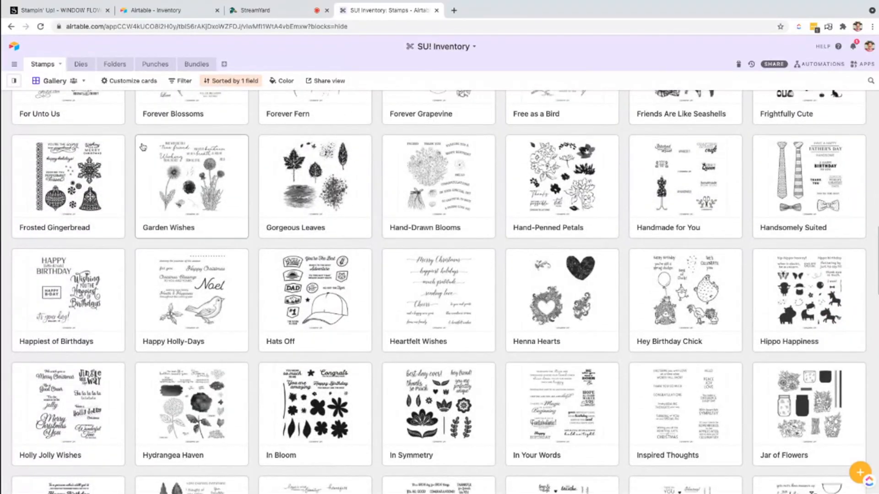
# Step: Open the Dies table and switch it to its Gallery view
pyautogui.click(80, 64)
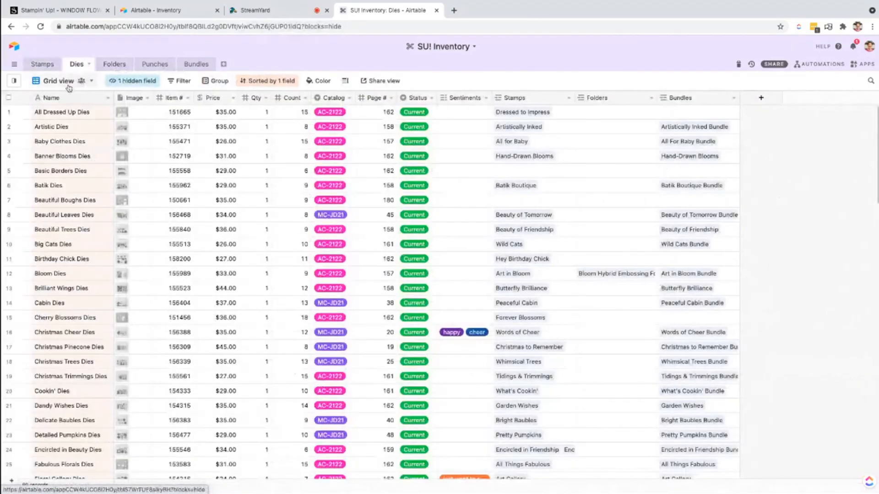
pyautogui.click(14, 80)
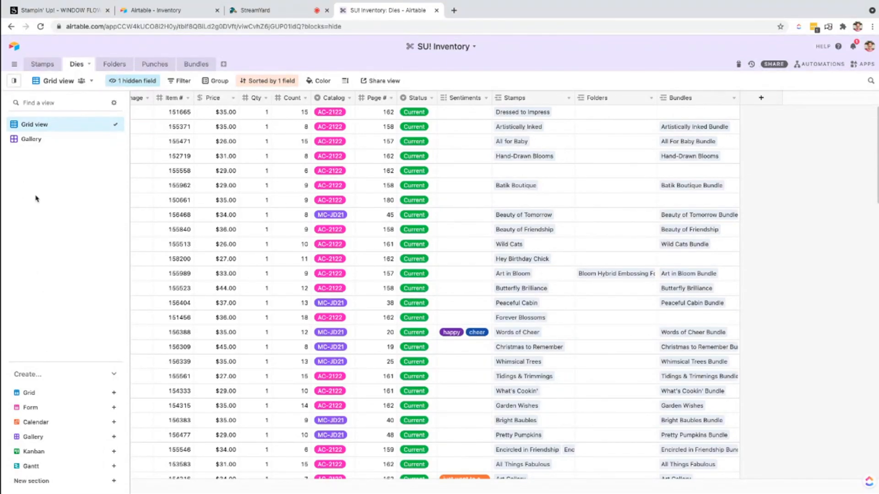
pyautogui.click(37, 144)
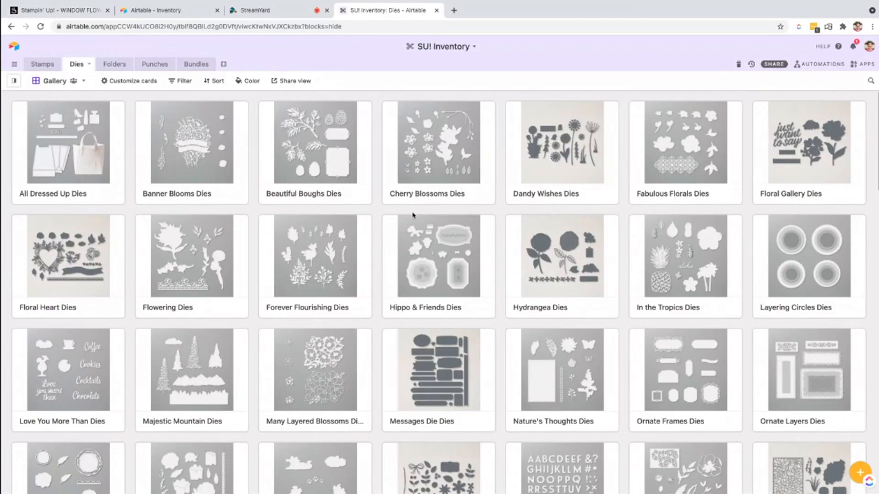
pyautogui.moveTo(15, 81)
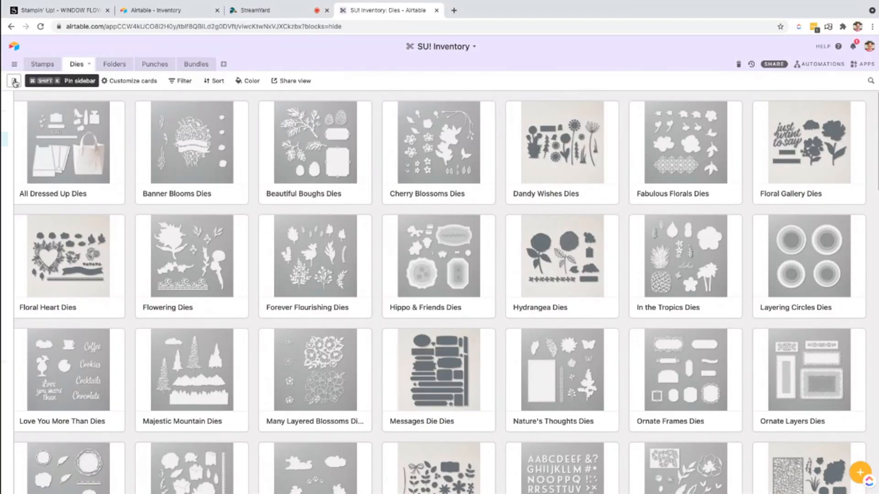
# Step: Switch the Dies table back to its Grid view and open the Stamps table
pyautogui.click(28, 125)
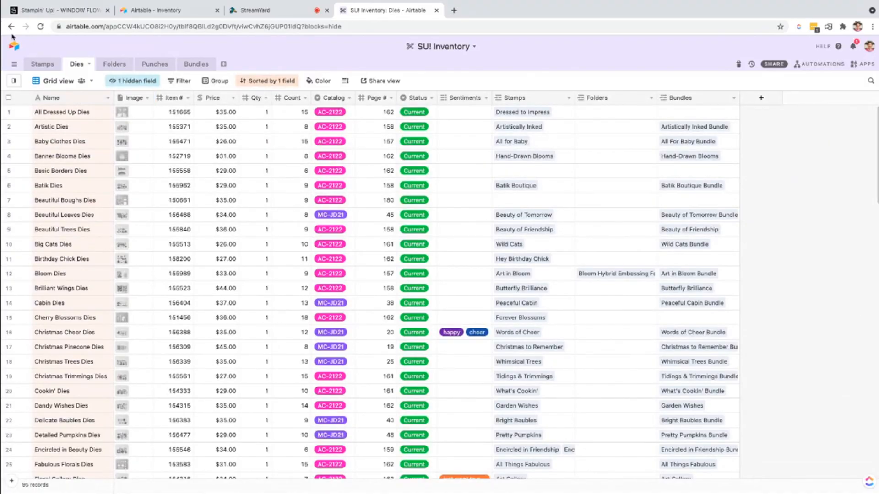
pyautogui.click(42, 64)
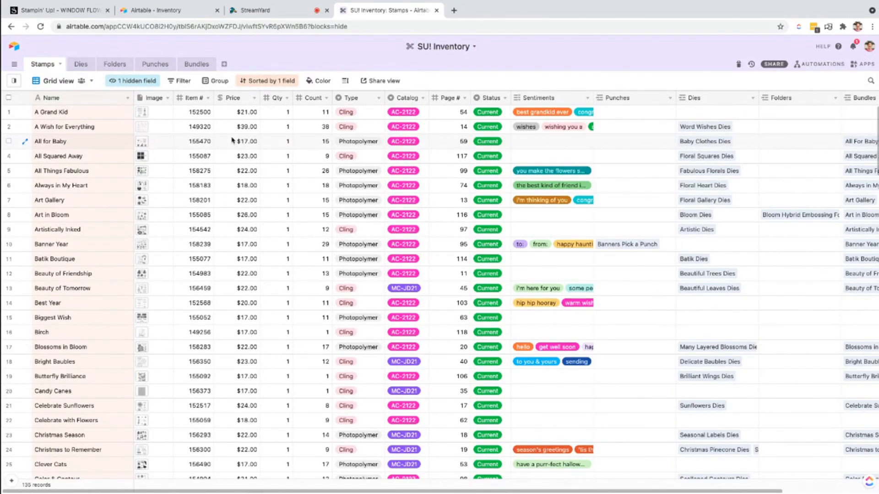
# Step: Add a single select field to the Stamps table with the options Stampin' Up!, Close to My Heart and Honeybee Stamps
pyautogui.hscroll(3, 232, 141)
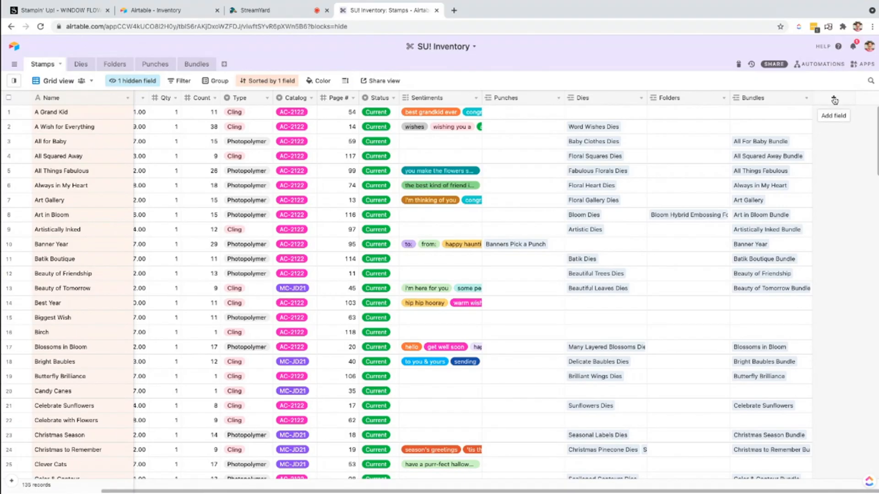
pyautogui.click(833, 100)
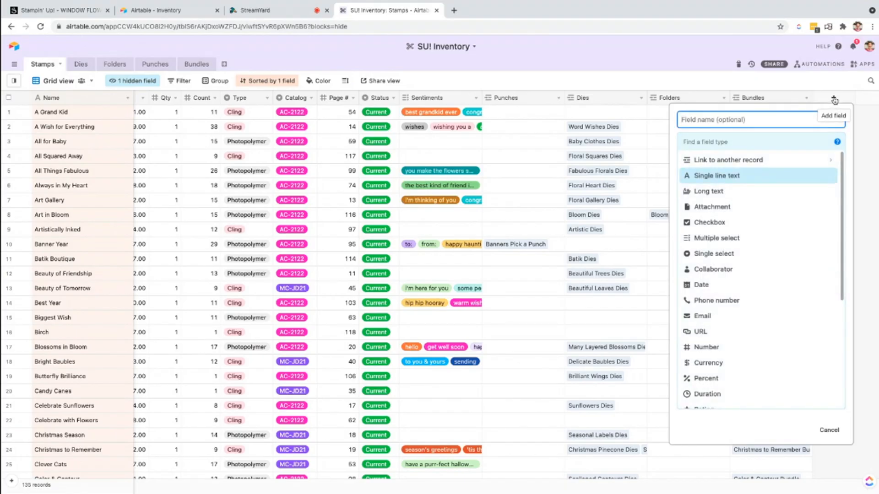
pyautogui.click(714, 254)
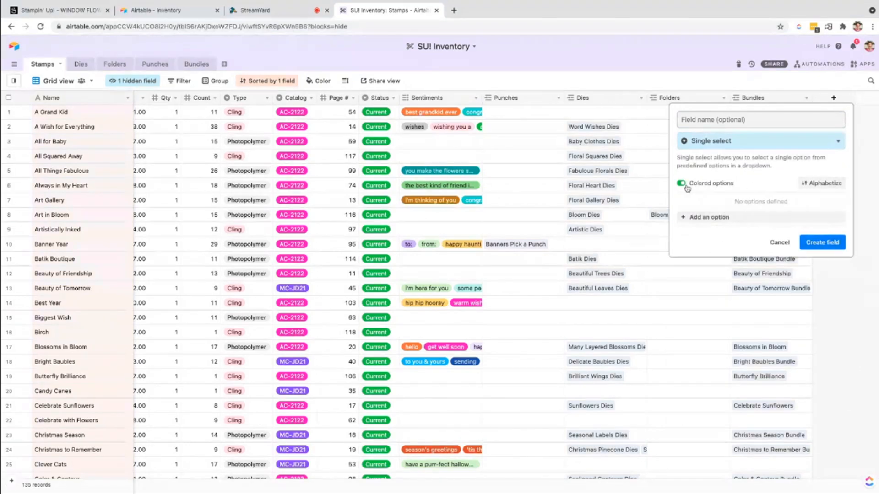
pyautogui.click(708, 217)
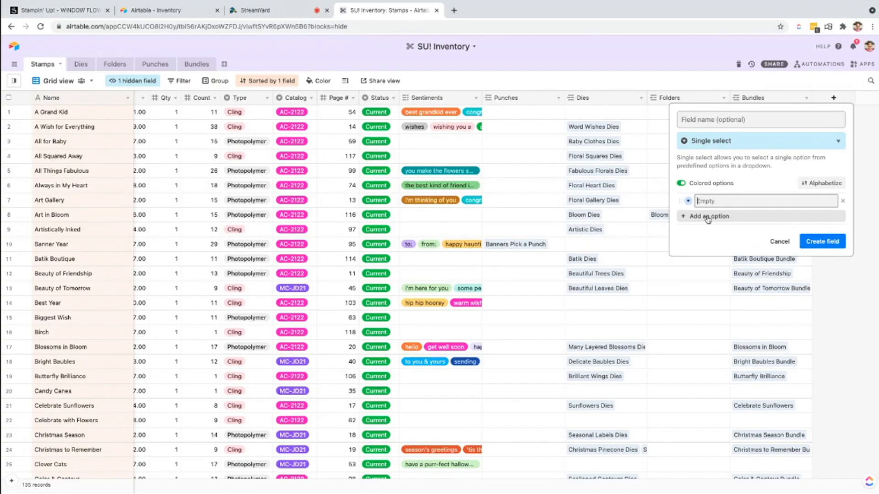
pyautogui.write("Stampin' Up!")
pyautogui.click(708, 217)
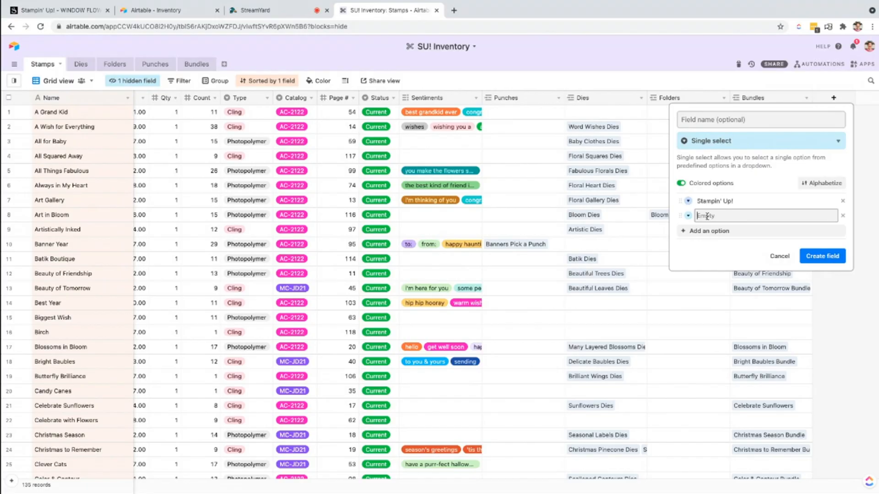
pyautogui.write('Clothe')
pyautogui.write(' to M')
pyautogui.write('y Heart')
pyautogui.press('Return')
pyautogui.write('Hona')
pyautogui.write('ybee Stamps')
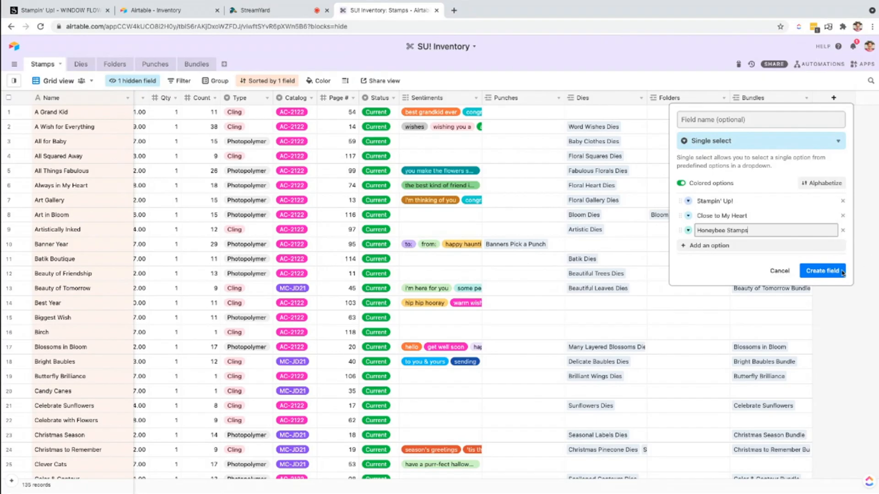
pyautogui.click(823, 271)
# Step: Set the new single select field of the A Grand Kid record to Stampin' Up!
pyautogui.click(824, 112)
pyautogui.click(824, 112)
pyautogui.write('ste')
pyautogui.press('BackSpace')
pyautogui.write('a')
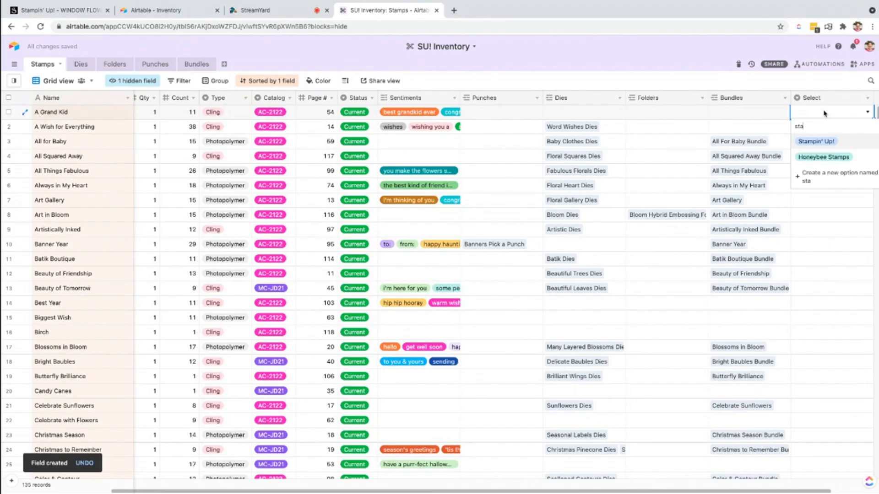
pyautogui.press('Return')
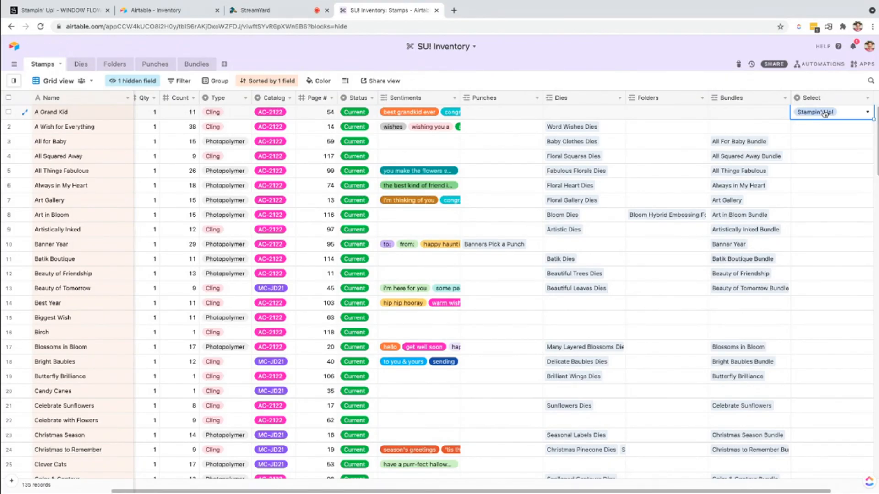
# Step: Rename the new single select field to Brand and move it directly after the Name field
pyautogui.hscroll(3, 824, 112)
pyautogui.rightClick(769, 102)
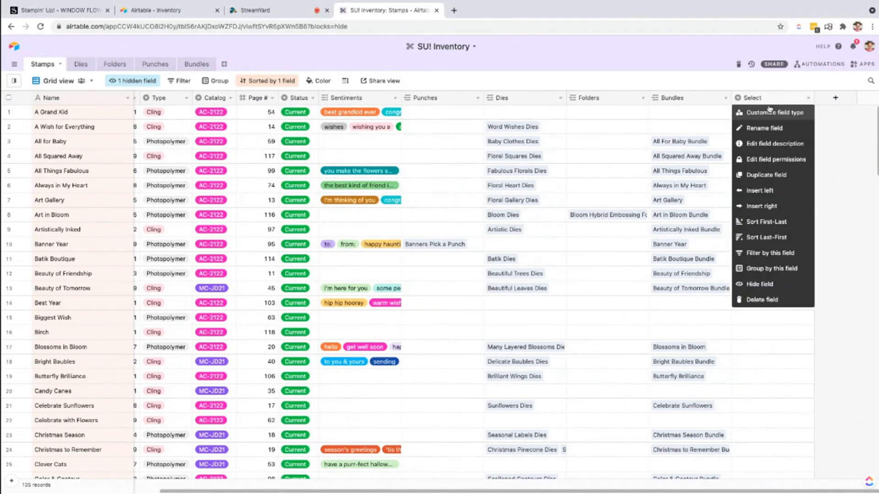
pyautogui.click(769, 111)
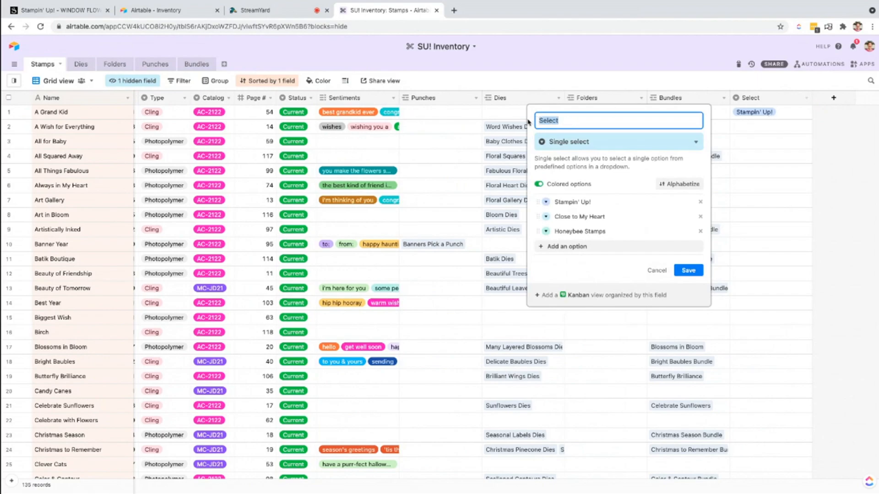
pyautogui.write('Brand')
pyautogui.press('Return')
pyautogui.moveTo(755, 97); pyautogui.dragTo(134, 95)
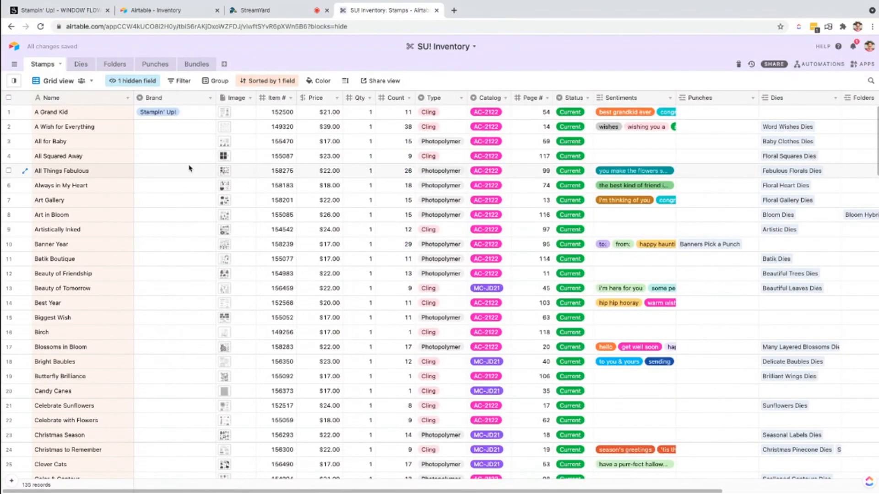
# Step: Try freezing the Brand column together with Name in the Stamps grid, and return to freezing only Name
pyautogui.rightClick(182, 99)
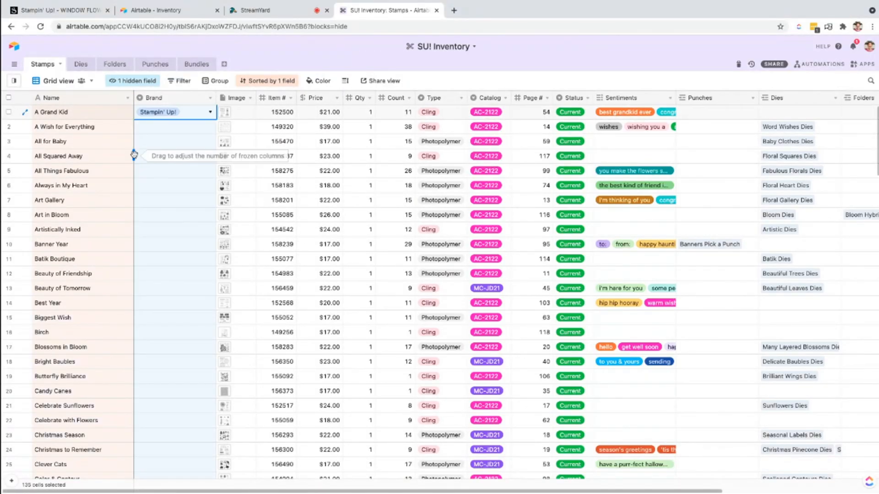
pyautogui.moveTo(133, 155); pyautogui.dragTo(218, 156)
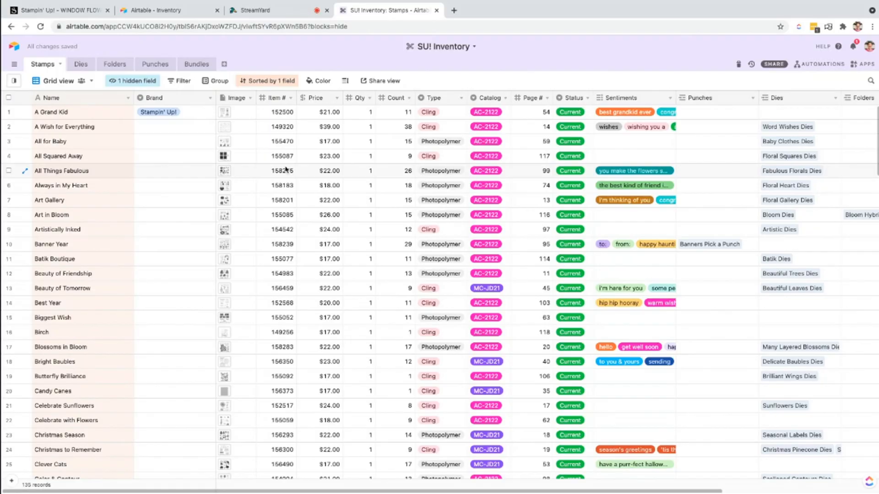
pyautogui.hscroll(3, 286, 169)
pyautogui.hscroll(2, 286, 171)
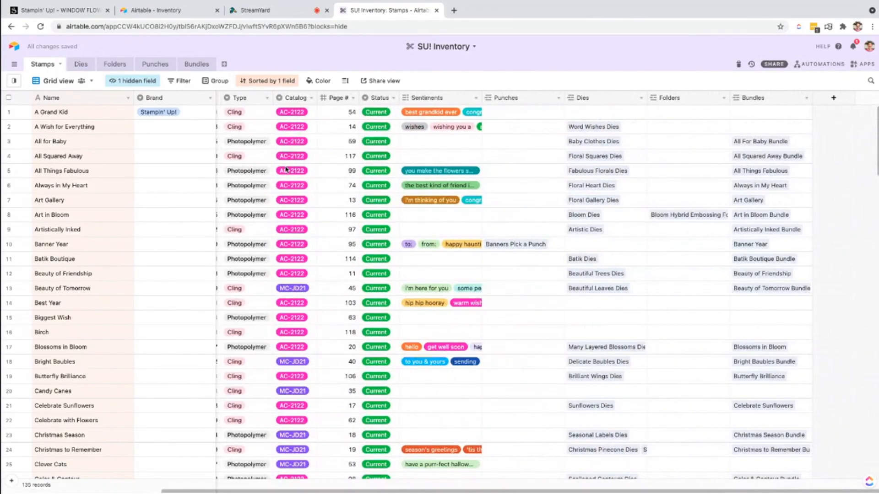
pyautogui.hscroll(-5, 286, 171)
pyautogui.moveTo(216, 161); pyautogui.dragTo(138, 160)
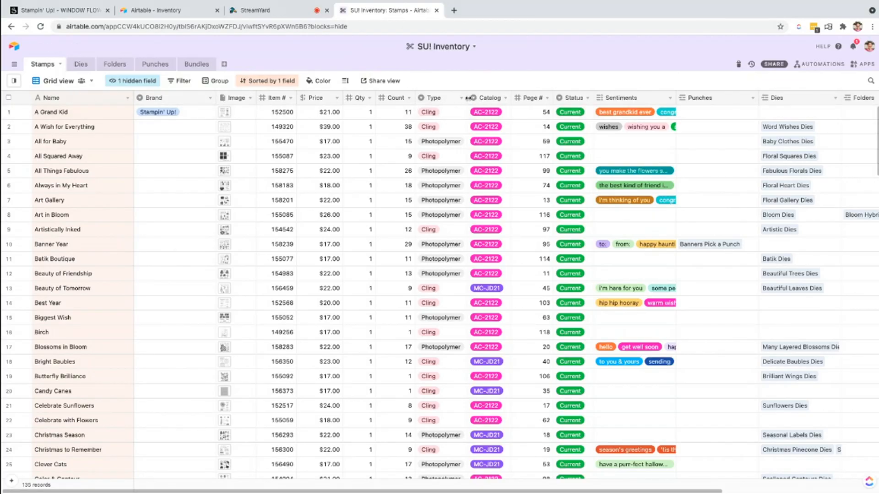
# Step: Filter the Stamps grid to records whose Catalog is MC-JD21 and browse the matching stamps
pyautogui.rightClick(492, 101)
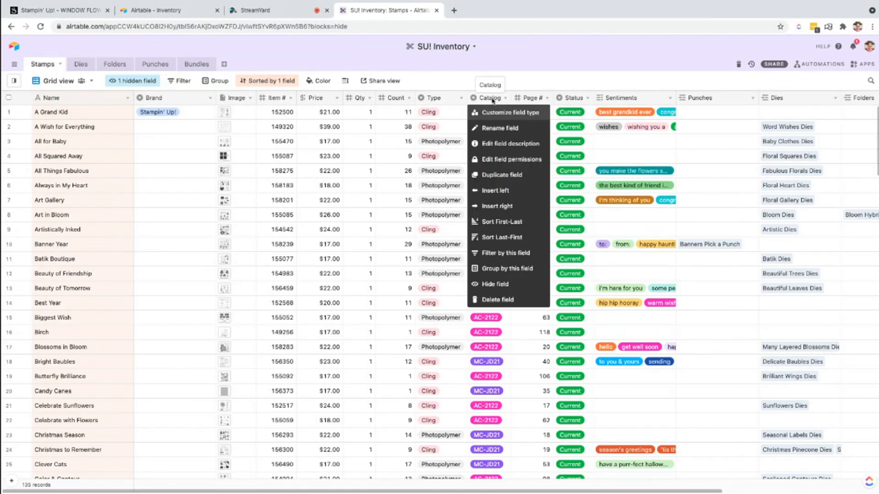
pyautogui.click(499, 254)
pyautogui.click(305, 99)
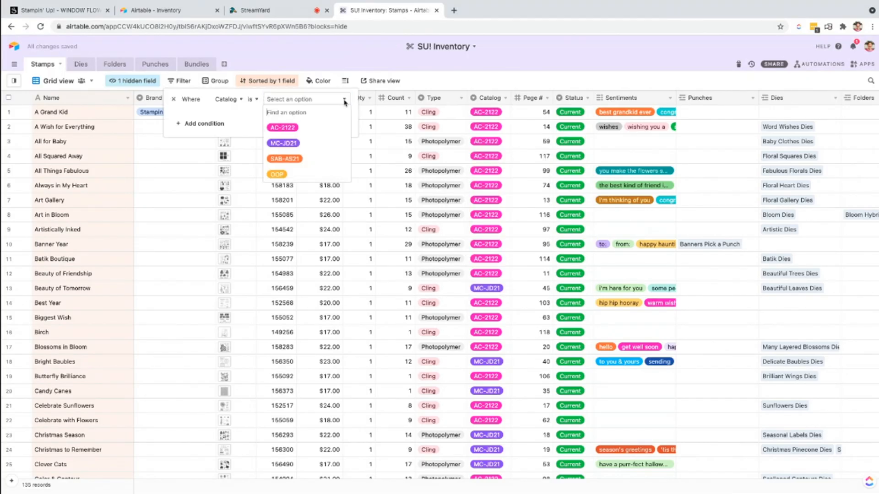
pyautogui.click(284, 144)
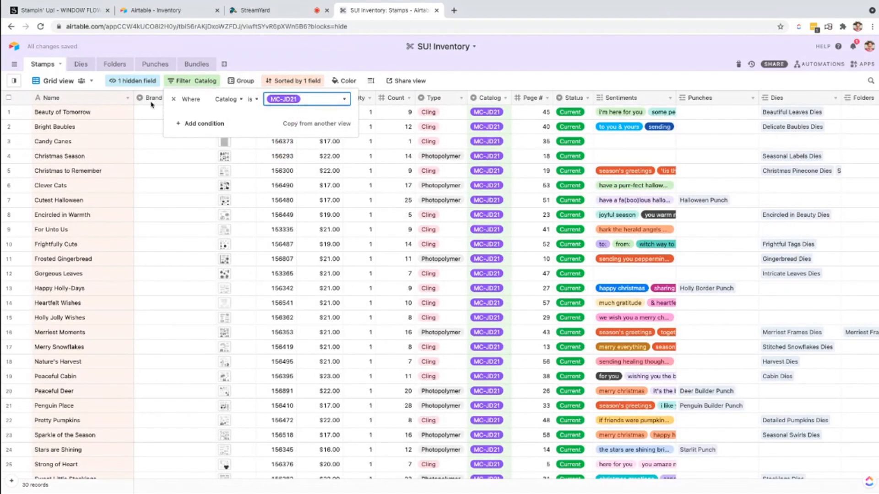
pyautogui.click(193, 81)
pyautogui.scroll(-3, 377, 150)
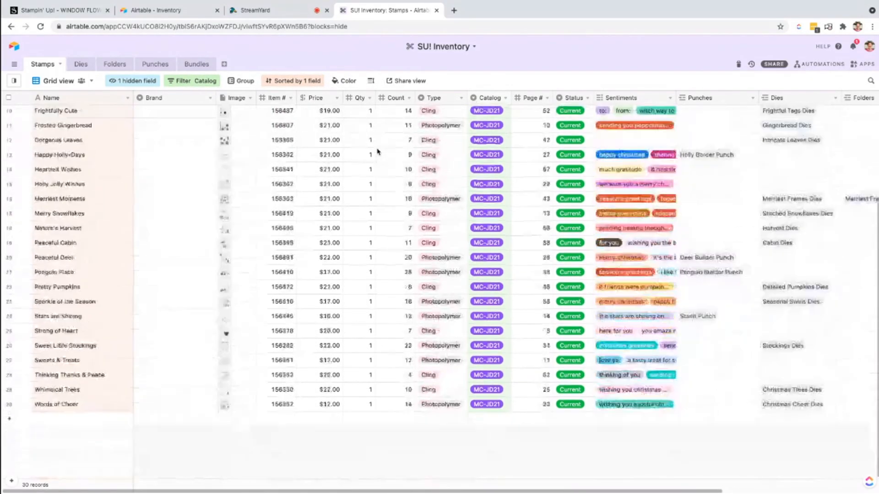
pyautogui.scroll(3, 377, 151)
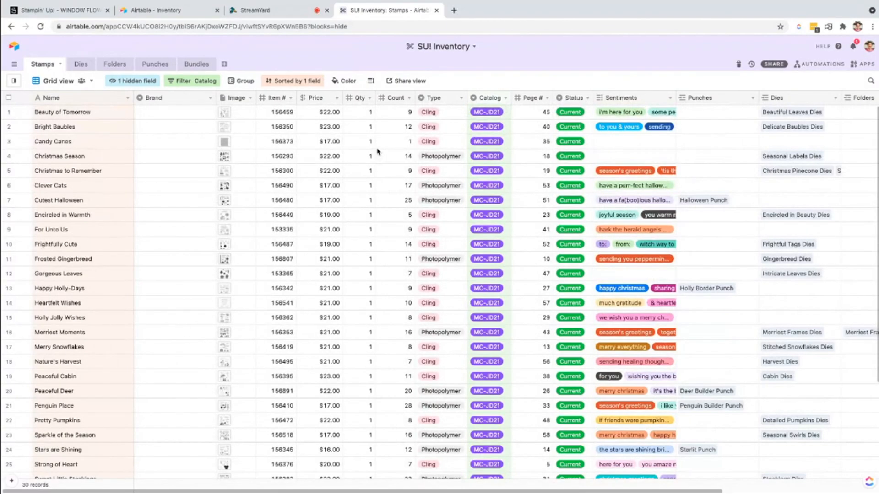
# Step: Remove the Catalog filter condition from the Stamps grid and delete the Brand field
pyautogui.click(192, 81)
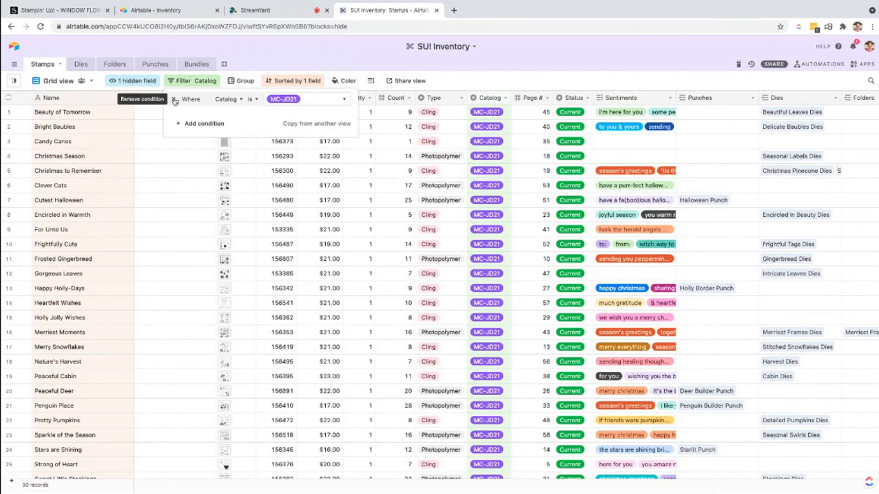
pyautogui.click(175, 101)
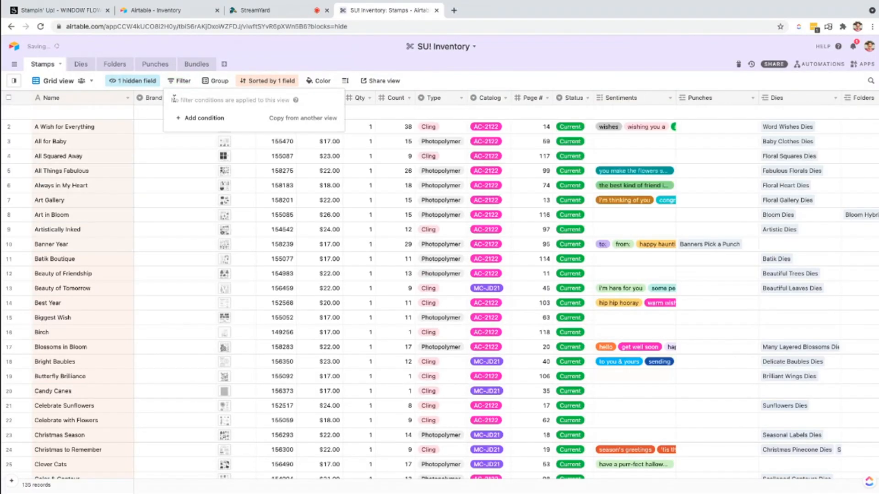
pyautogui.rightClick(142, 98)
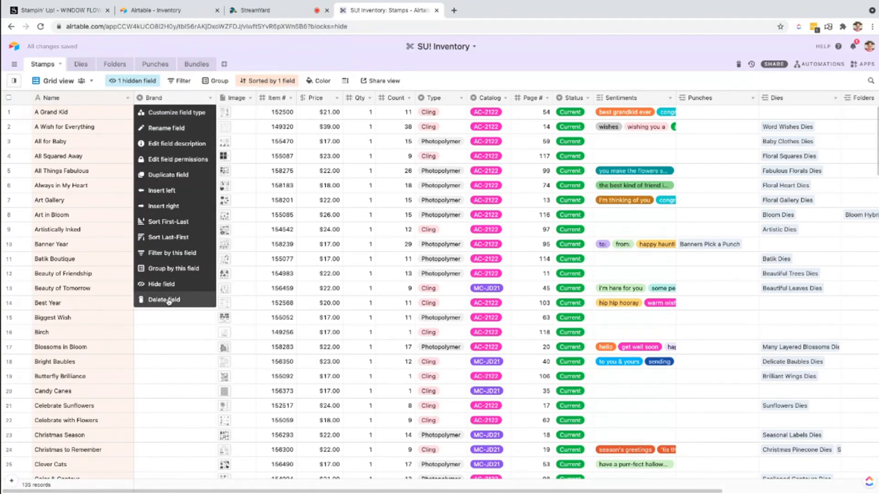
pyautogui.click(169, 298)
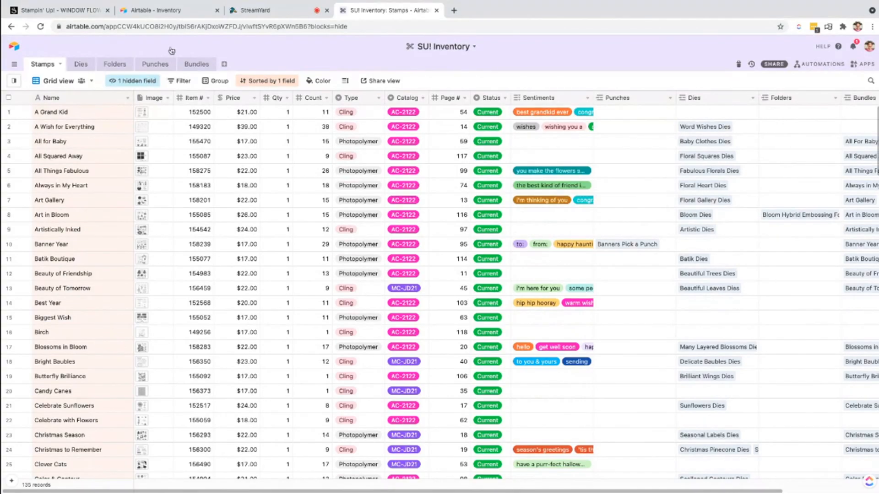
# Step: Switch to the shared Inventory base and look through its Stamps, Dies, Folders, Punches and Bundles tables
pyautogui.click(166, 11)
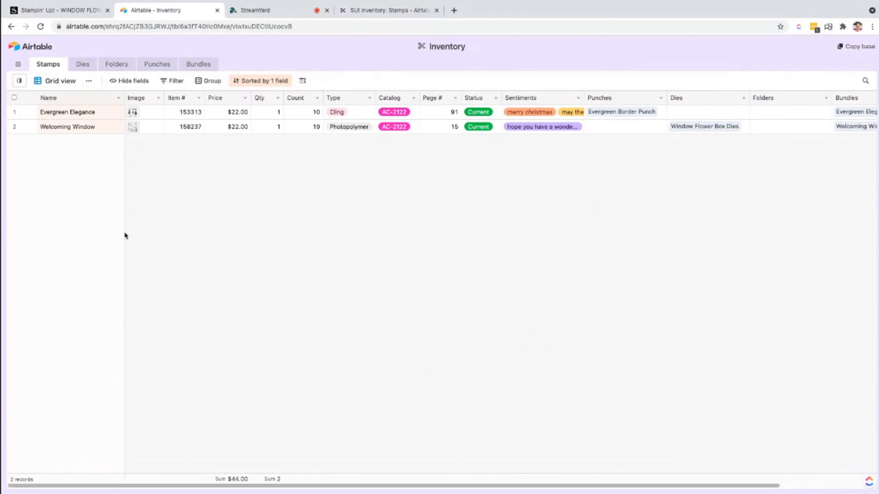
pyautogui.click(83, 66)
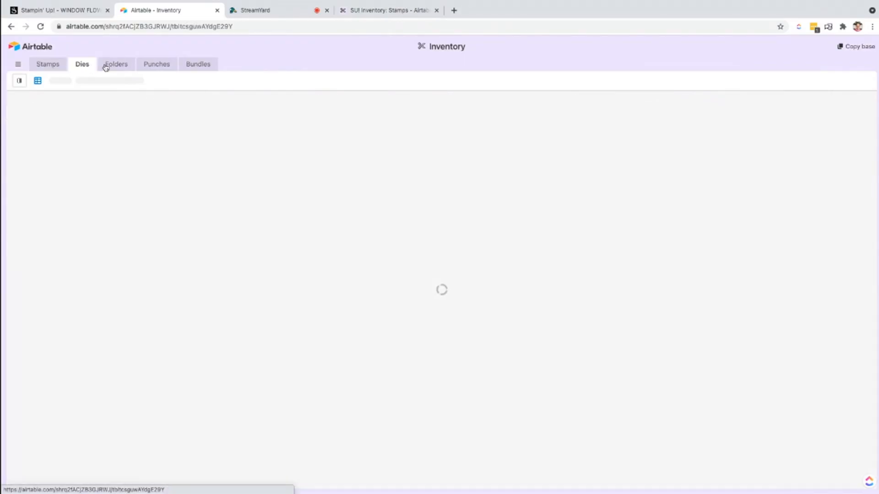
pyautogui.click(115, 67)
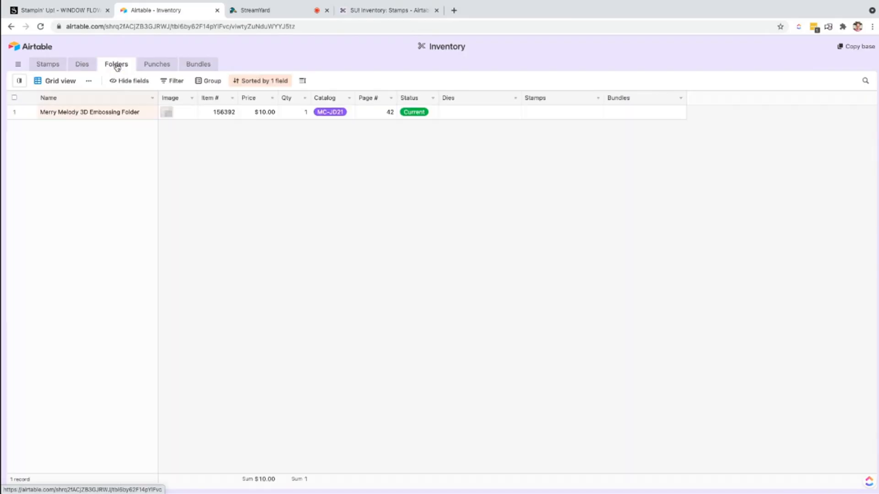
pyautogui.click(48, 64)
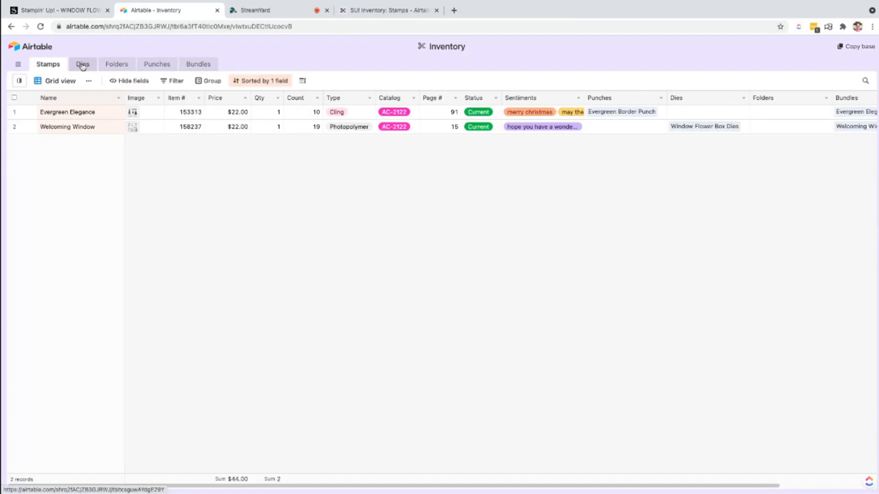
pyautogui.click(82, 66)
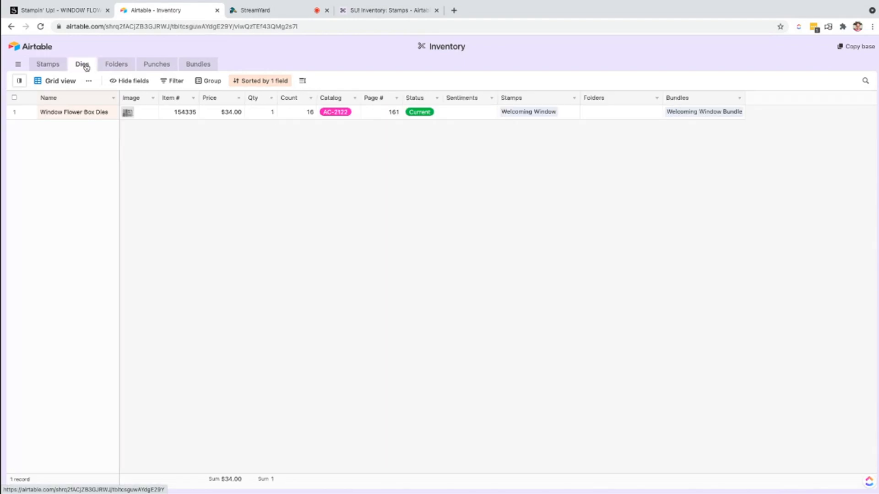
pyautogui.click(125, 69)
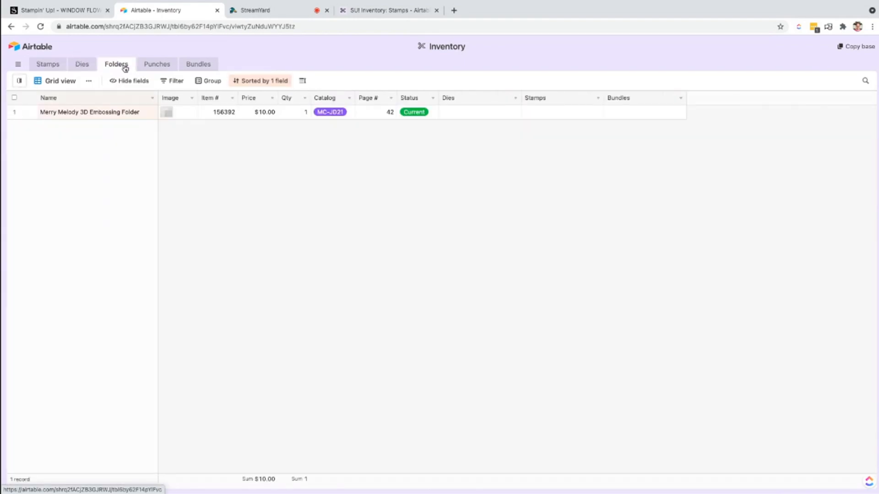
pyautogui.click(157, 66)
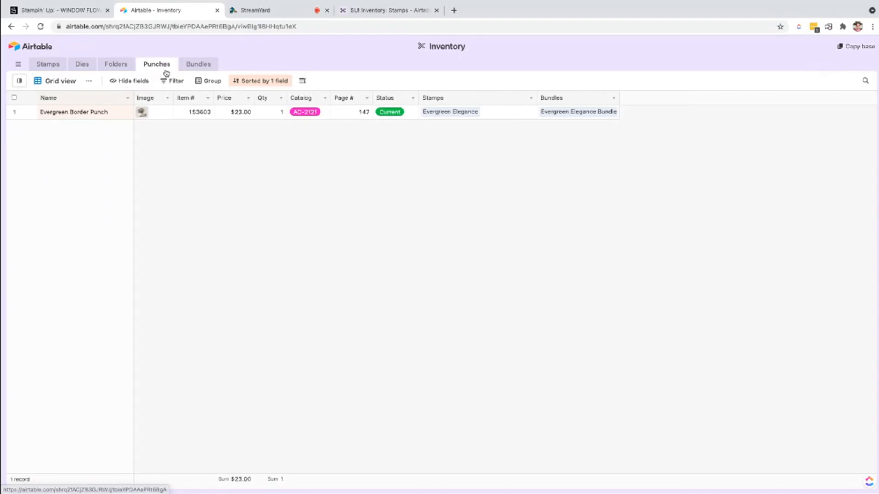
pyautogui.click(198, 65)
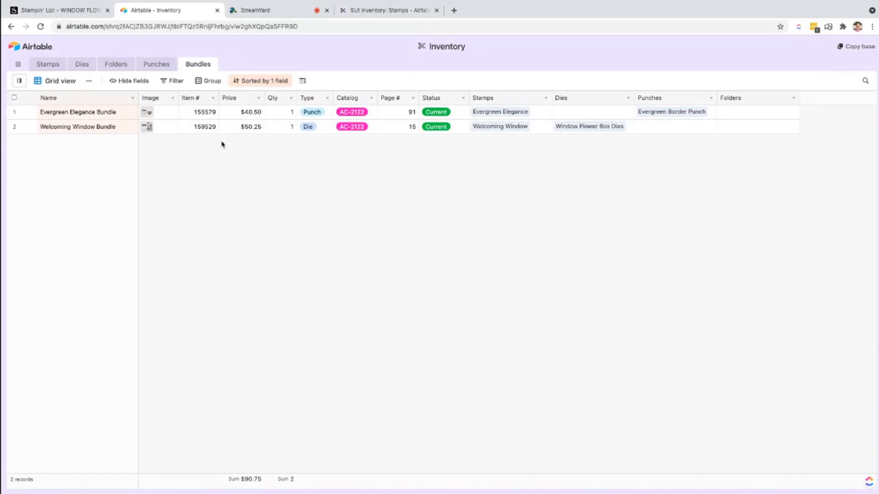
# Step: Copy the shared Inventory base into the personal workspace and open the new copy
pyautogui.click(855, 50)
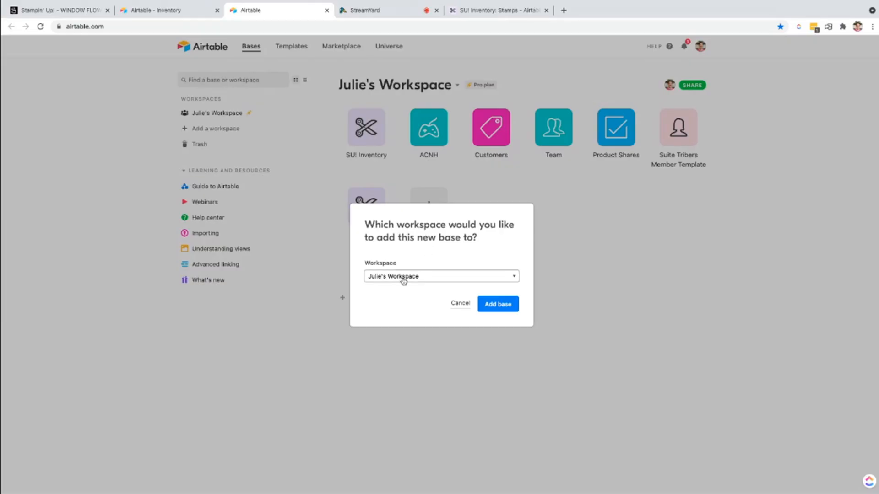
pyautogui.click(498, 303)
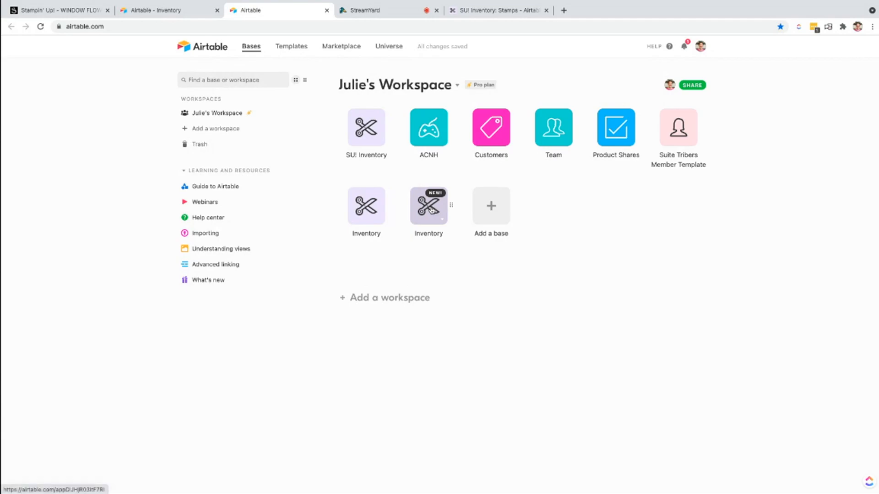
pyautogui.click(431, 210)
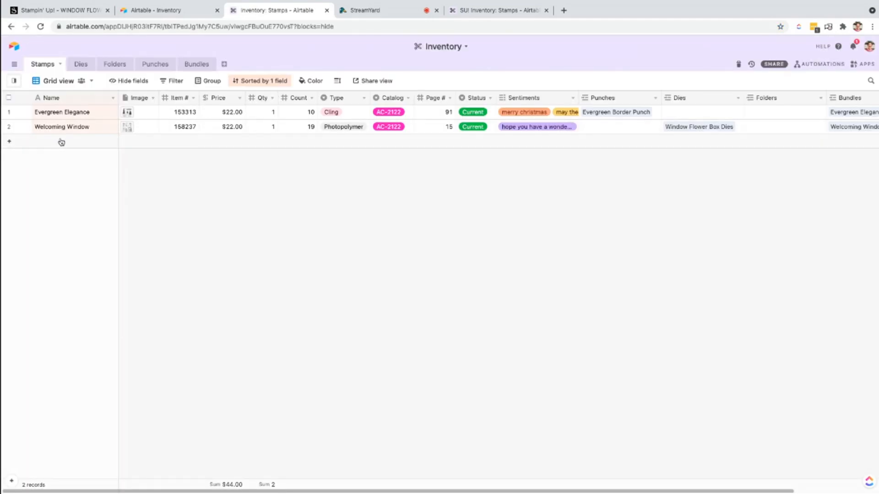